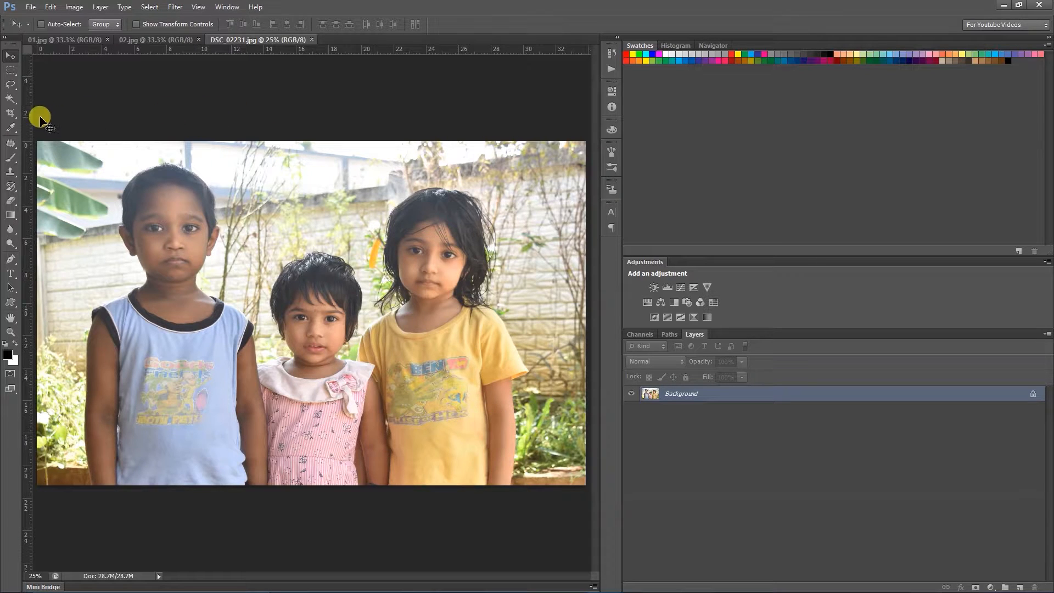
- Activate the standard Crop tool from the crop and slice tool group
{"action": "left_click", "coordinate": [11, 112]}
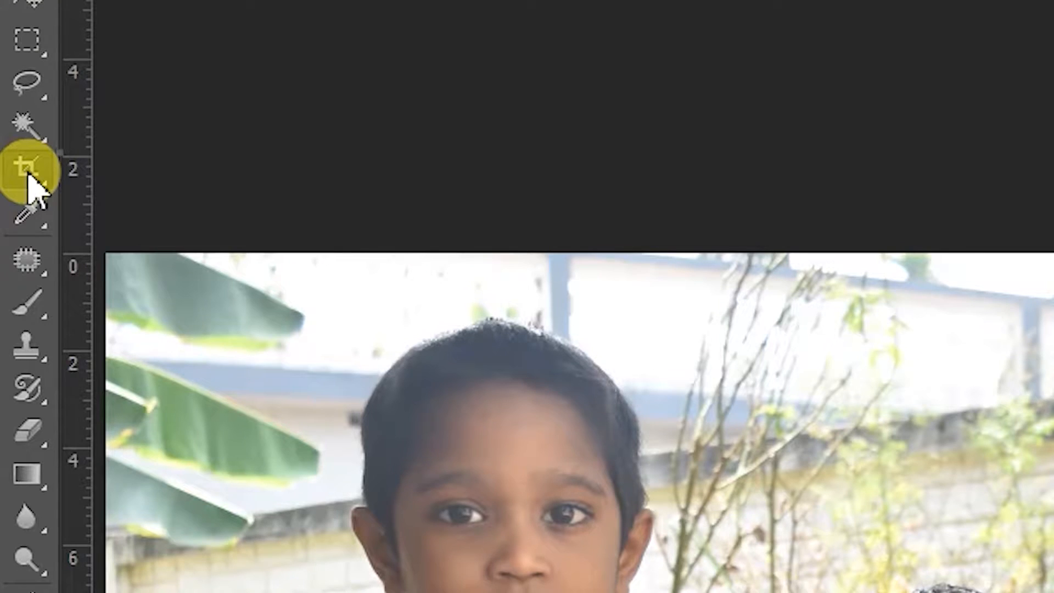
{"action": "right_click", "coordinate": [11, 119]}
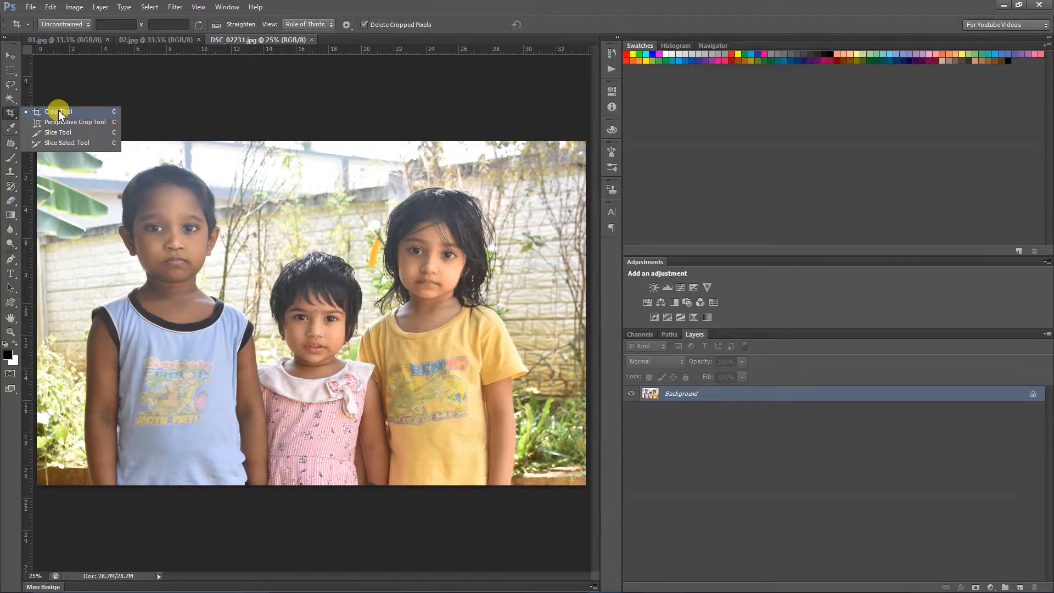
{"action": "left_click", "coordinate": [55, 111]}
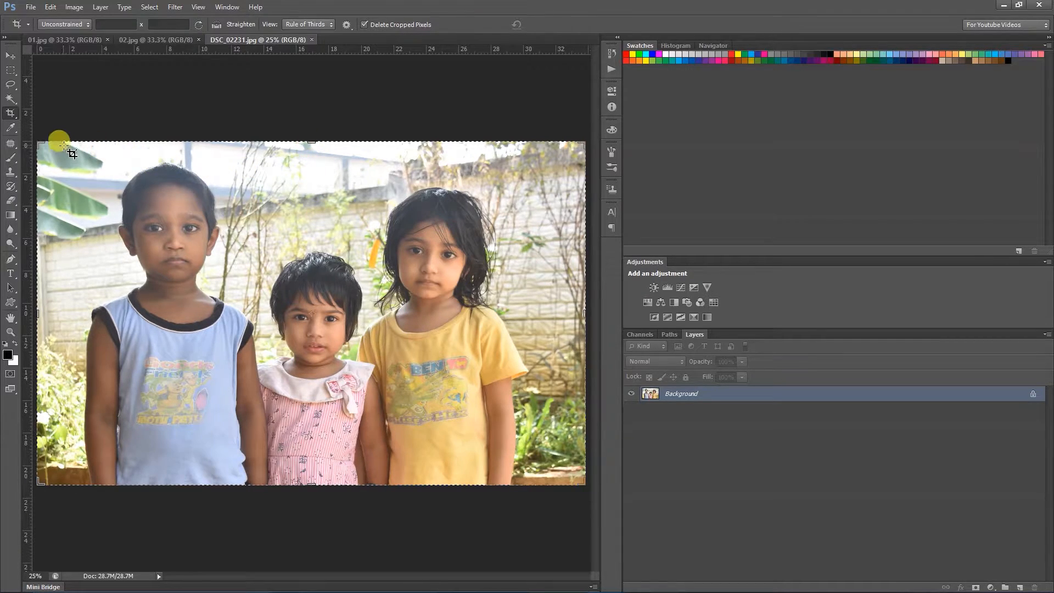
- Crop the photo with an unconstrained box around the boy's head and chest, and undo that crop
{"action": "left_click_drag", "start_coordinate": [36, 140], "coordinate": [111, 176]}
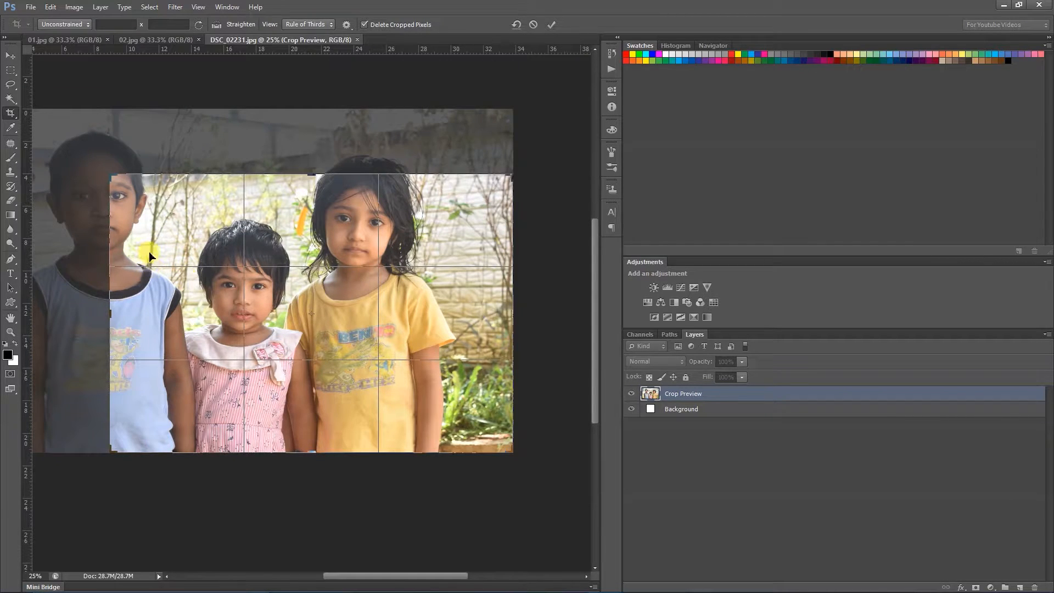
{"action": "left_click_drag", "start_coordinate": [194, 253], "coordinate": [332, 313]}
{"action": "left_click_drag", "start_coordinate": [508, 449], "coordinate": [405, 407]}
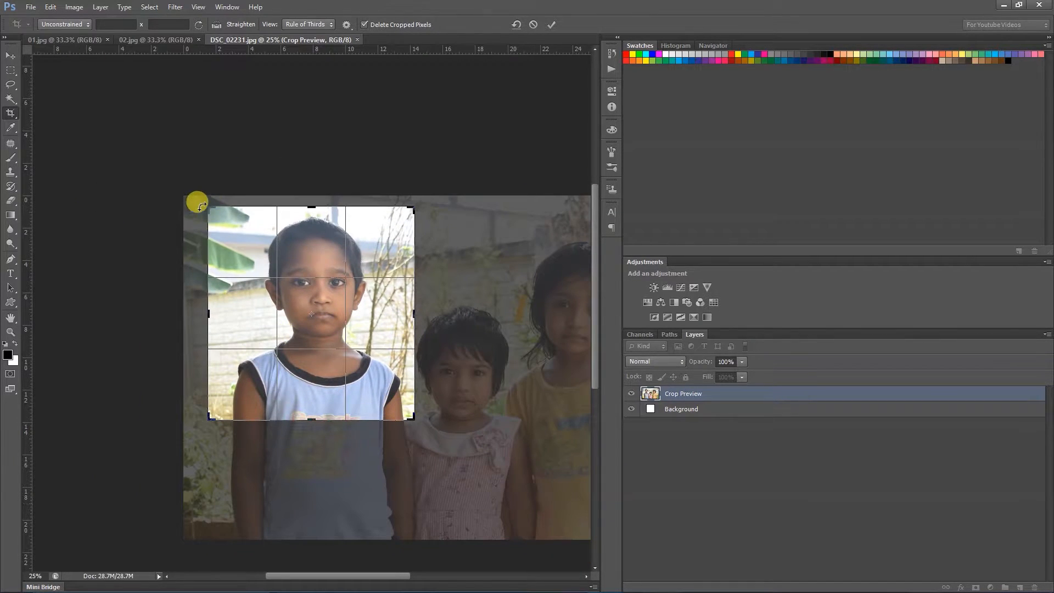
{"action": "left_click_drag", "start_coordinate": [209, 210], "coordinate": [213, 207]}
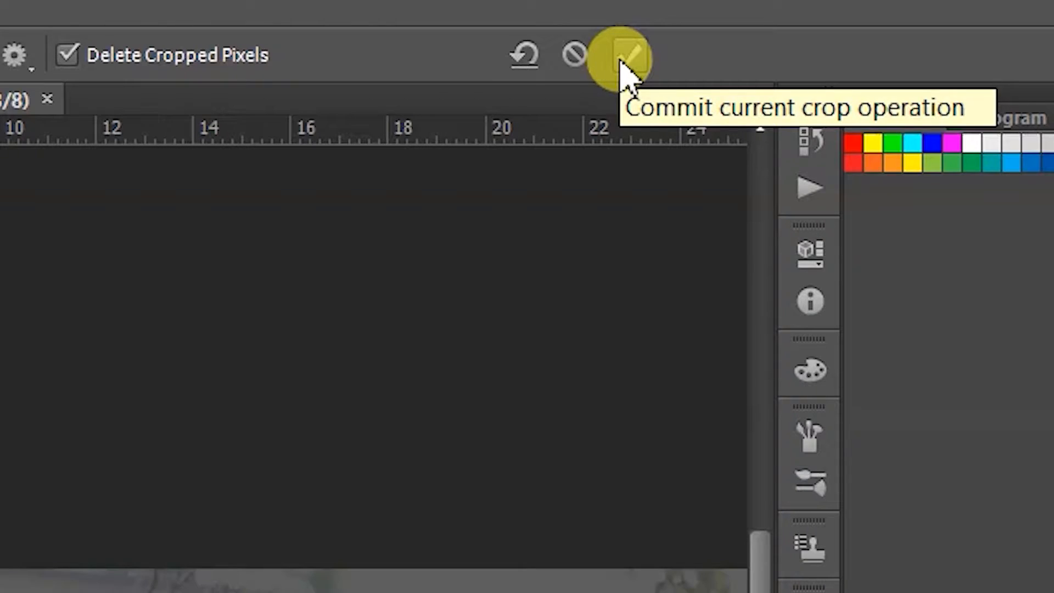
{"action": "key", "text": "Return"}
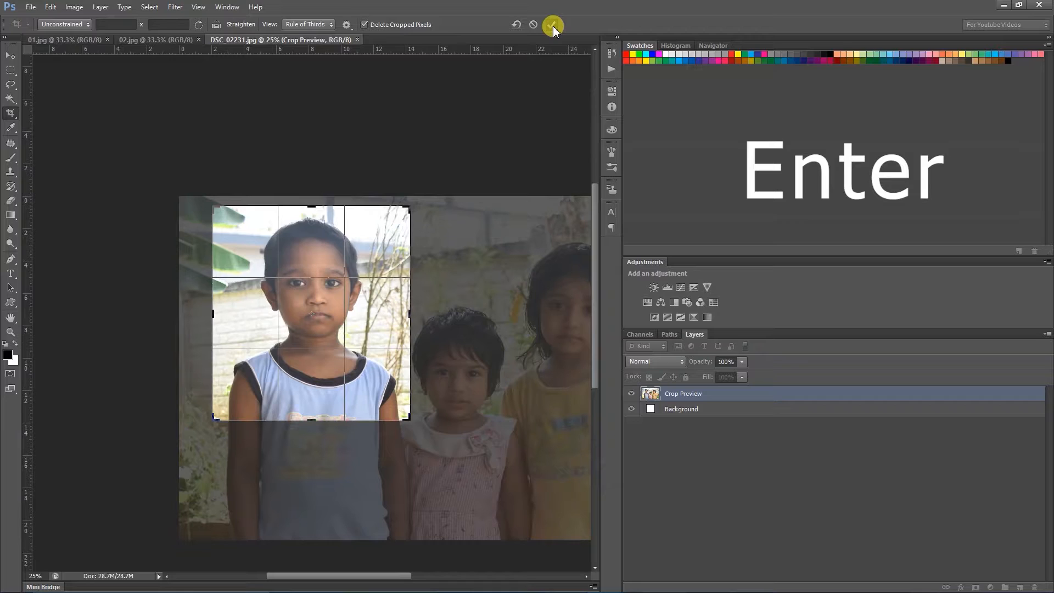
{"action": "left_click", "coordinate": [553, 26]}
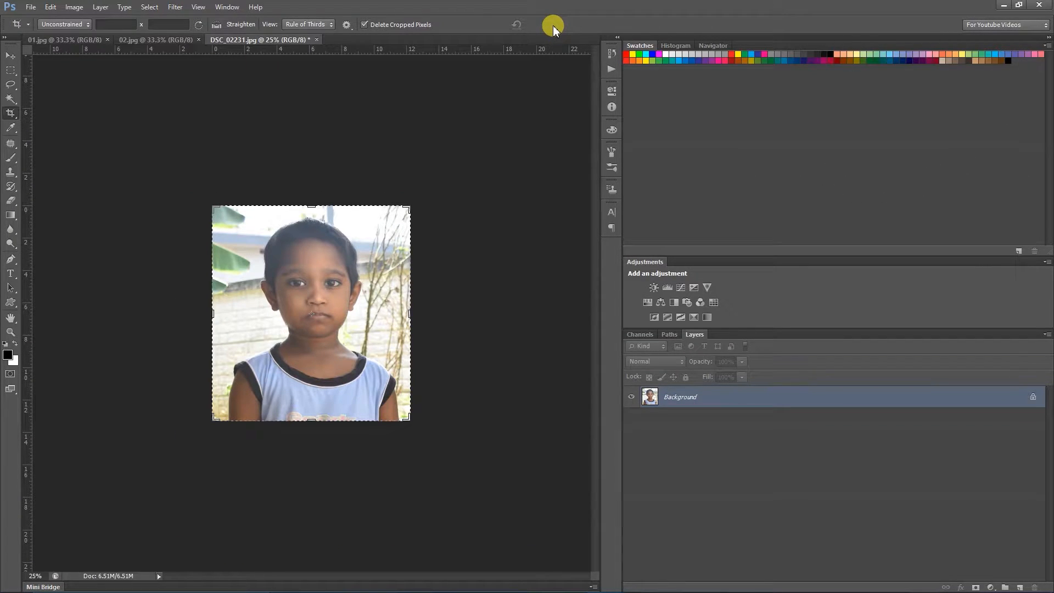
{"action": "key", "text": "ctrl+z"}
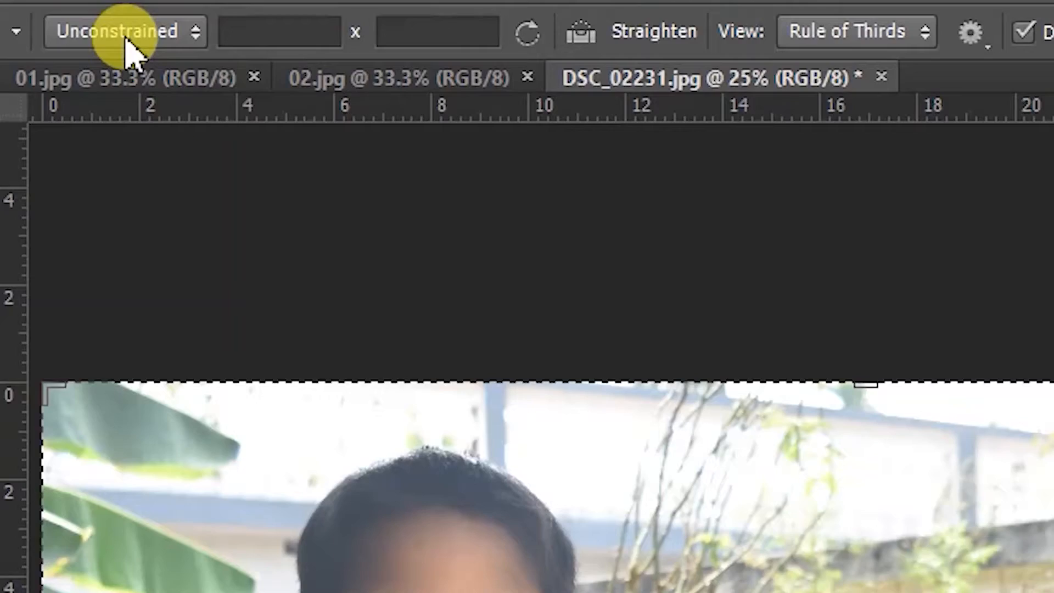
- Crop the photo at its Original Ratio, framing the three children from above their heads to chest level
{"action": "left_click", "coordinate": [72, 26]}
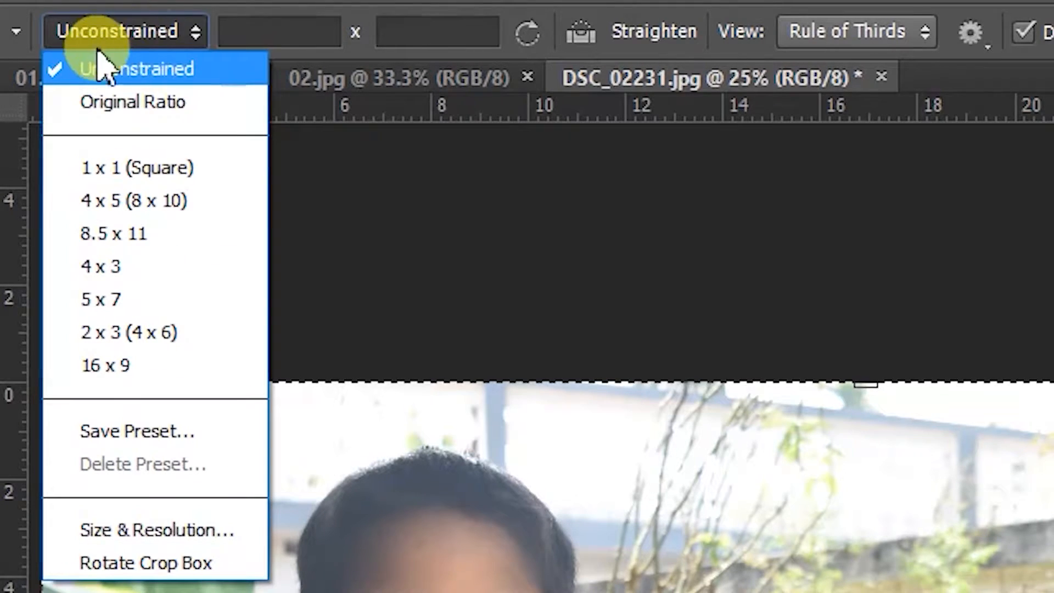
{"action": "left_click", "coordinate": [191, 110]}
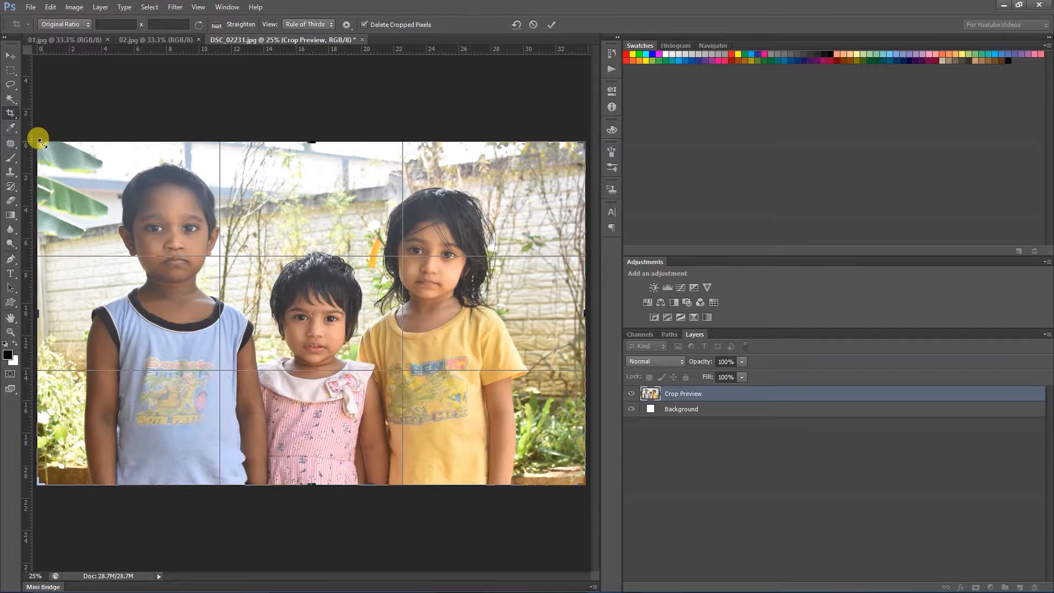
{"action": "left_click_drag", "start_coordinate": [34, 144], "coordinate": [46, 165]}
{"action": "left_click_drag", "start_coordinate": [569, 472], "coordinate": [312, 388]}
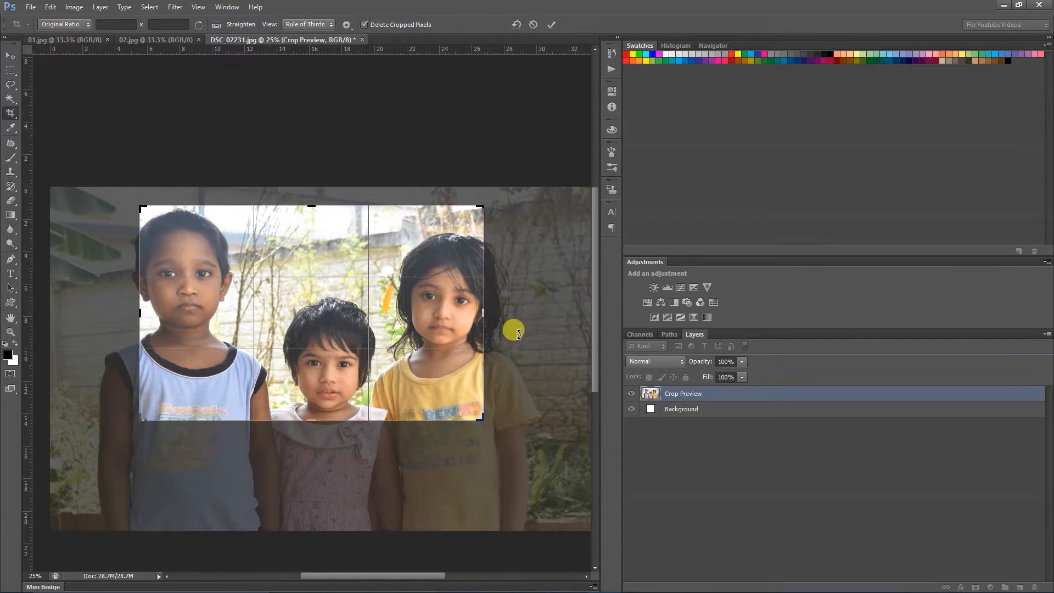
{"action": "left_click_drag", "start_coordinate": [483, 312], "coordinate": [501, 310]}
{"action": "mouse_move", "coordinate": [230, 311]}
{"action": "left_mouse_down"}
{"action": "mouse_move", "coordinate": [216, 313]}
{"action": "mouse_move", "coordinate": [236, 313]}
{"action": "left_mouse_up"}
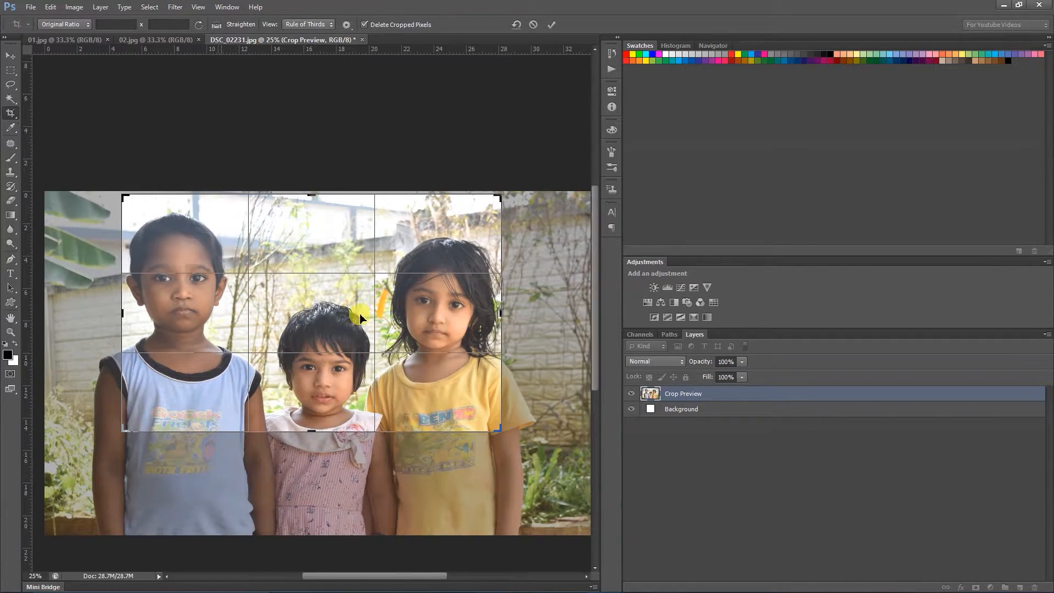
{"action": "left_click_drag", "start_coordinate": [502, 315], "coordinate": [514, 341]}
{"action": "left_click_drag", "start_coordinate": [108, 439], "coordinate": [106, 424]}
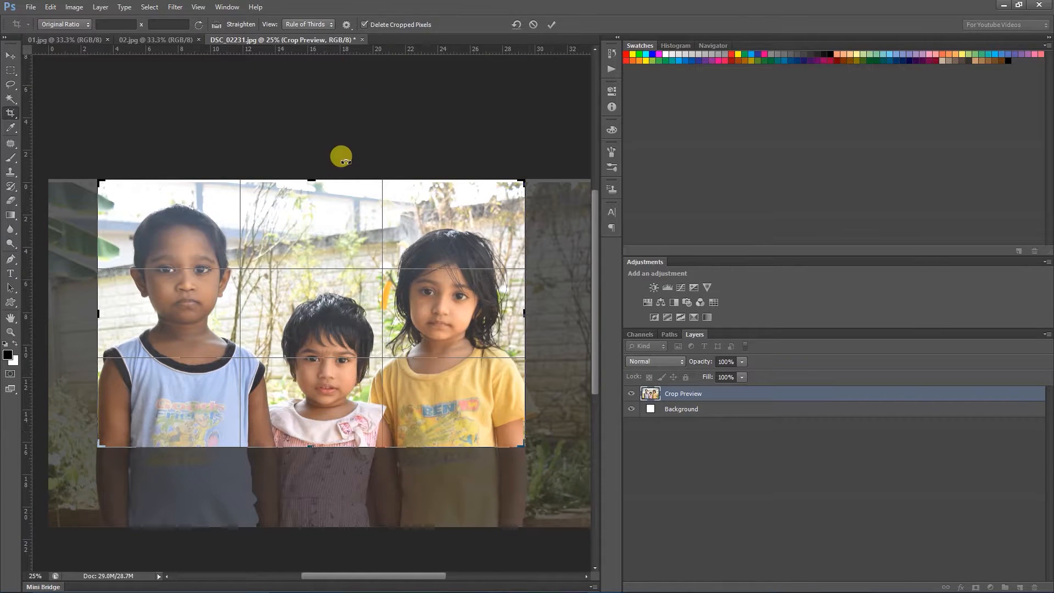
{"action": "left_click_drag", "start_coordinate": [326, 199], "coordinate": [325, 193]}
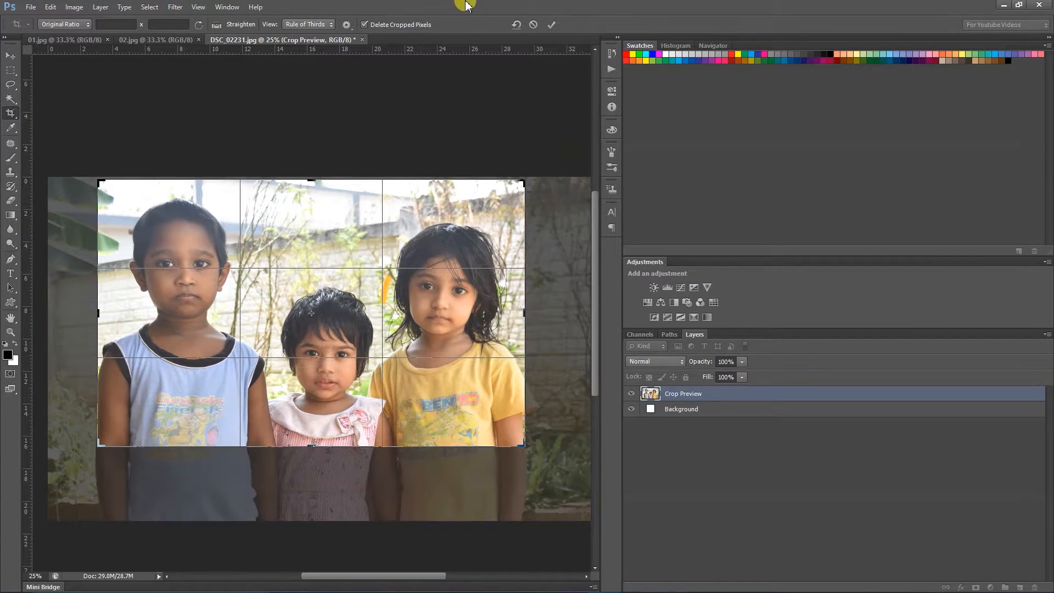
{"action": "left_click", "coordinate": [559, 26]}
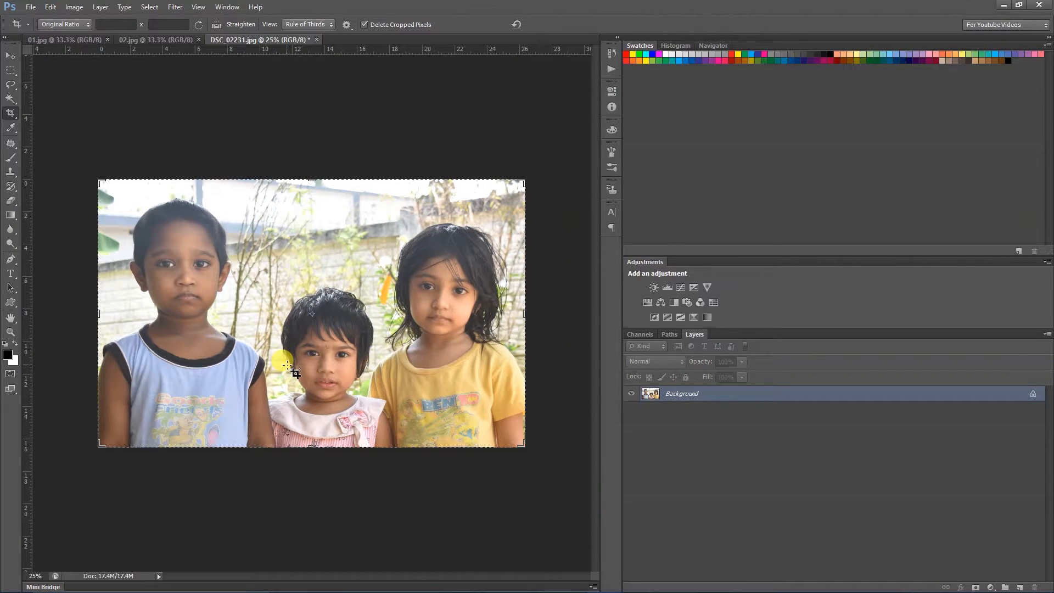
- Crop the photo at the 1 x 1 (Square) ratio around the boy and the smallest girl, and undo that crop
{"action": "left_click", "coordinate": [43, 26]}
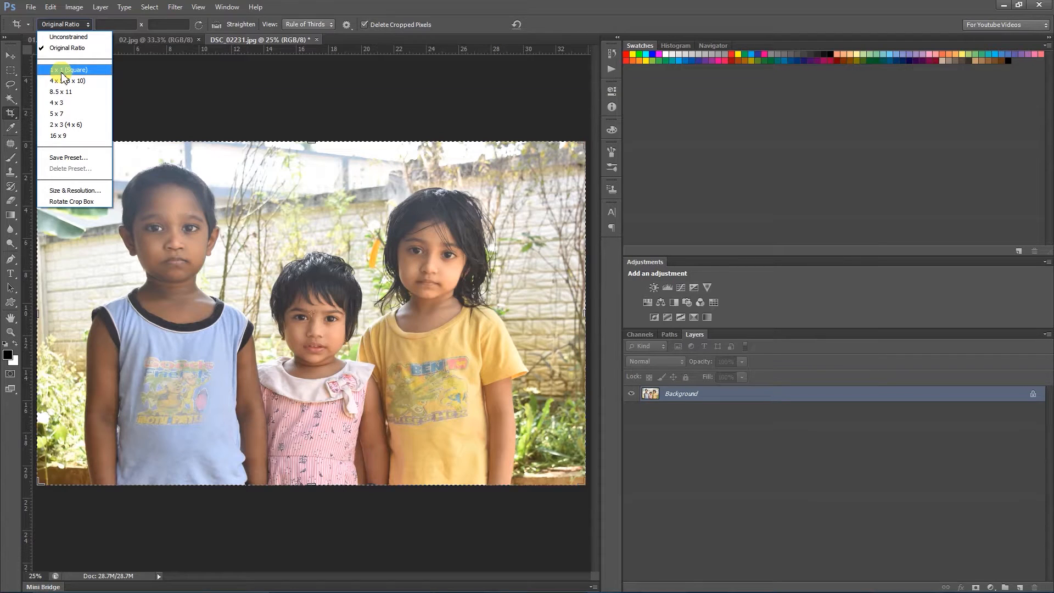
{"action": "left_click", "coordinate": [62, 71]}
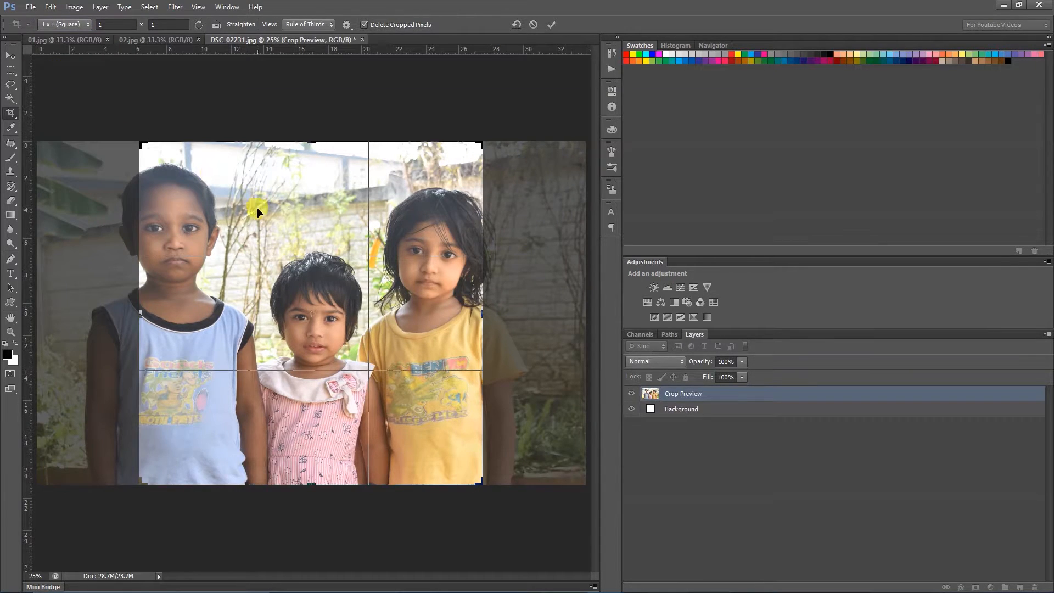
{"action": "mouse_move", "coordinate": [134, 134]}
{"action": "left_mouse_down"}
{"action": "mouse_move", "coordinate": [176, 165]}
{"action": "mouse_move", "coordinate": [217, 230]}
{"action": "mouse_move", "coordinate": [119, 139]}
{"action": "left_mouse_up"}
{"action": "left_click_drag", "start_coordinate": [312, 290], "coordinate": [397, 307]}
{"action": "key", "text": "Return"}
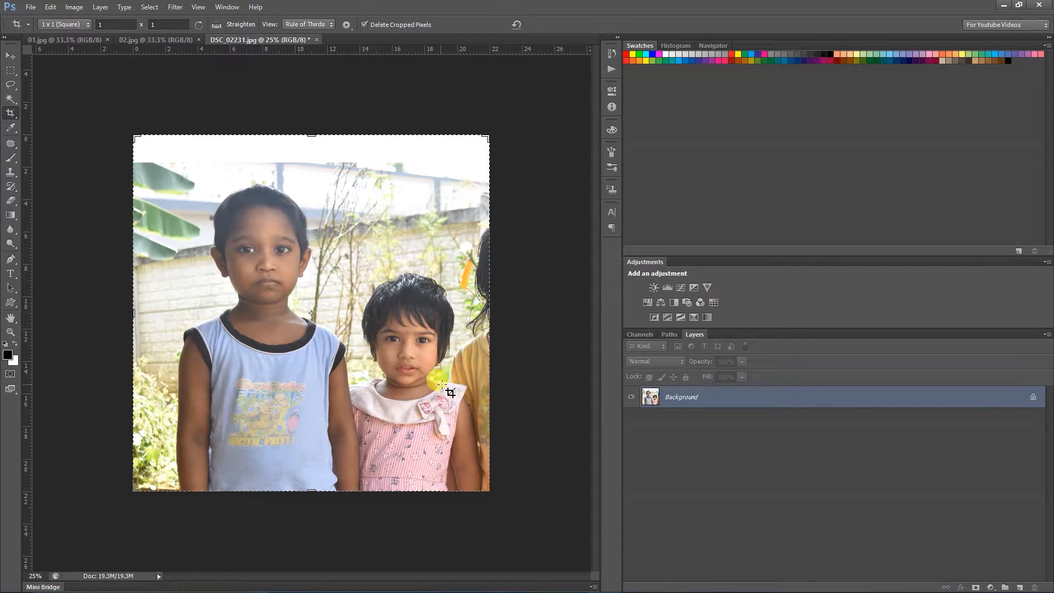
{"action": "key", "text": "ctrl+z"}
- Define a custom crop size with a width of 3.5 centimeters and a height of 4.5 centimeters
{"action": "left_click", "coordinate": [67, 25]}
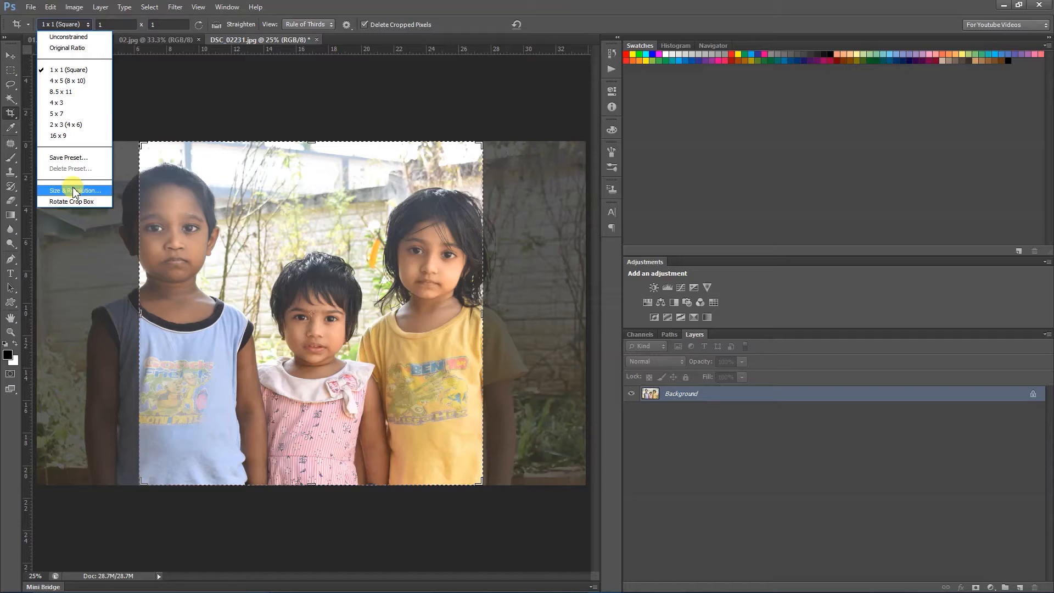
{"action": "left_click", "coordinate": [220, 514]}
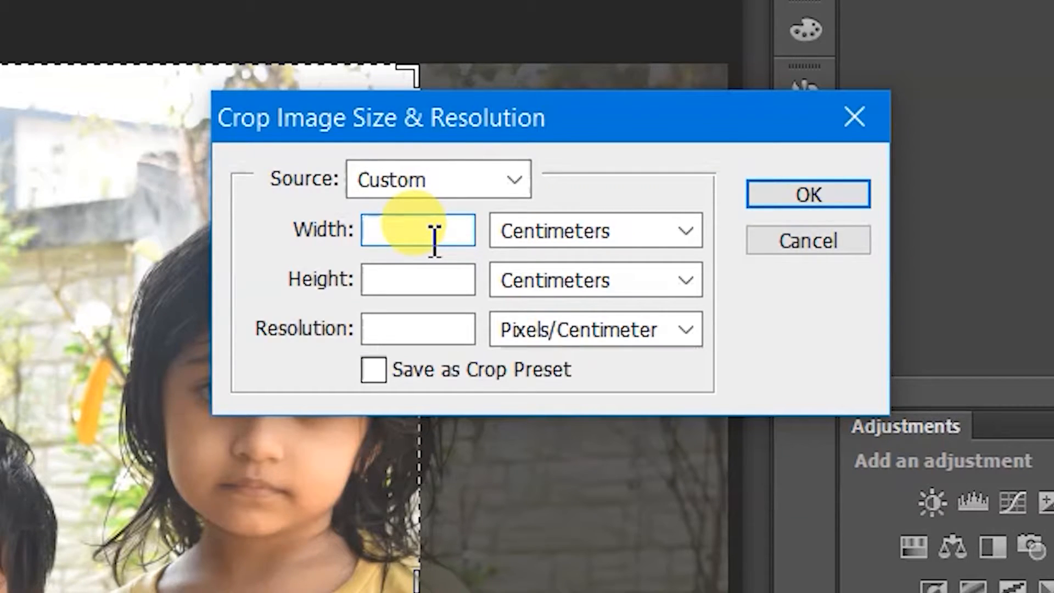
{"action": "type", "text": "5"}
{"action": "key", "text": "Tab"}
{"action": "key", "text": "Tab"}
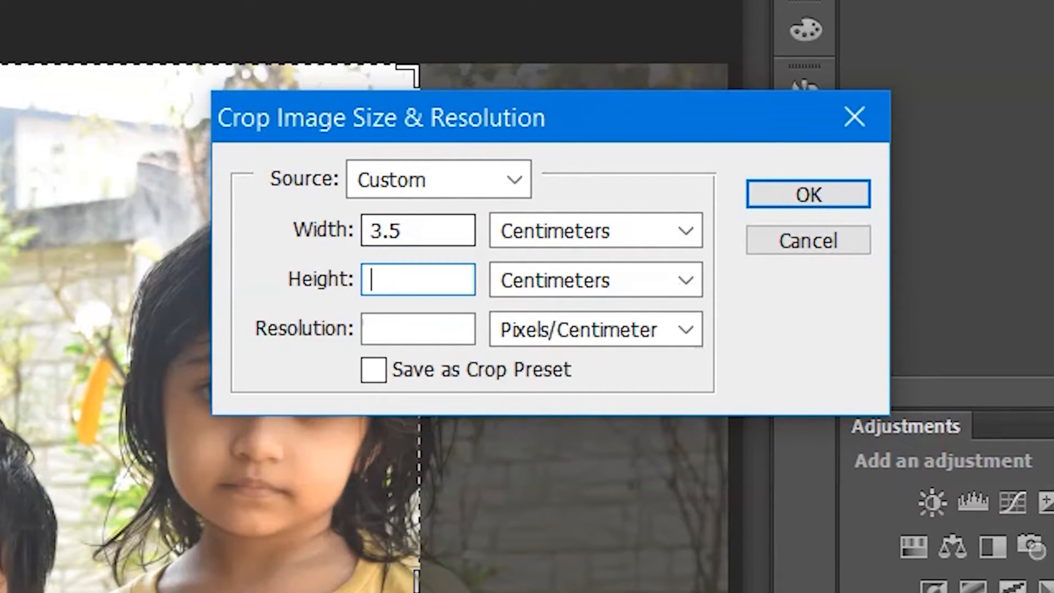
{"action": "type", "text": "4.5"}
{"action": "key", "text": "Tab"}
{"action": "key", "text": "Tab"}
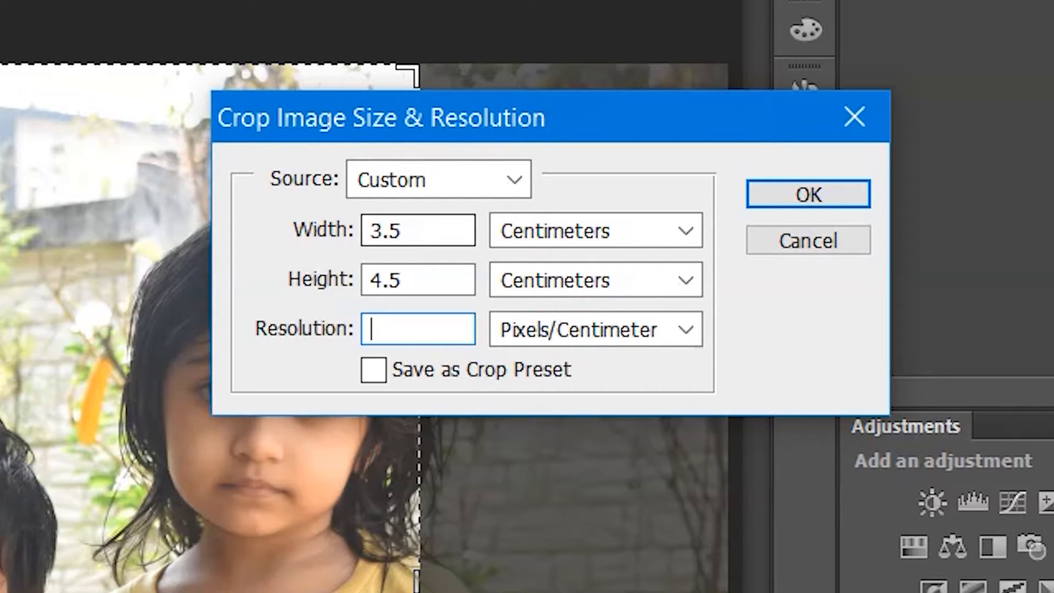
- Set the crop resolution to 300 Pixels/Inch and accept the crop size and resolution
{"action": "type", "text": "30"}
{"action": "left_click", "coordinate": [565, 332]}
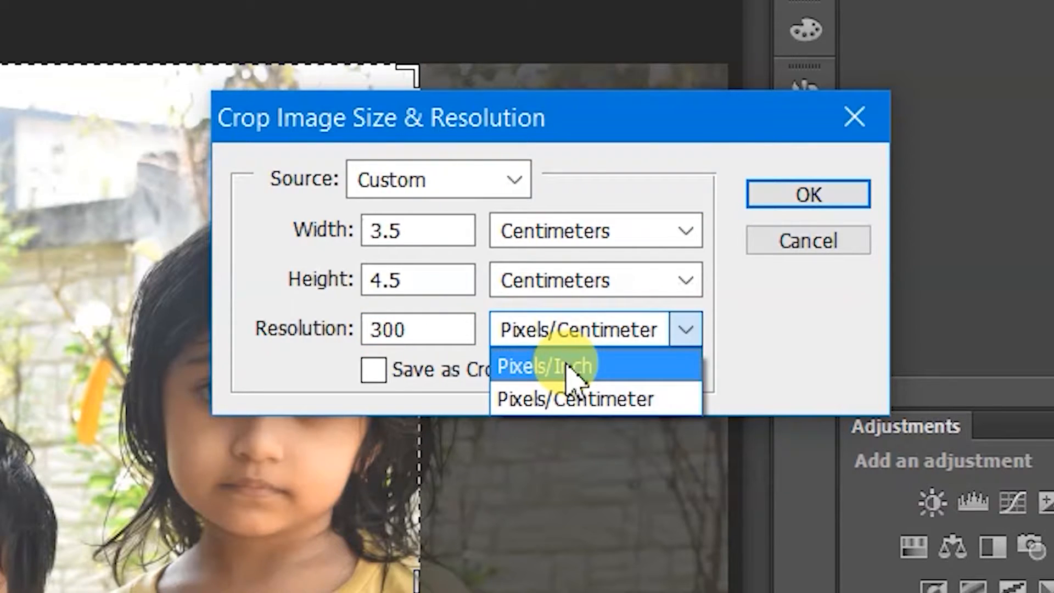
{"action": "left_click", "coordinate": [569, 368]}
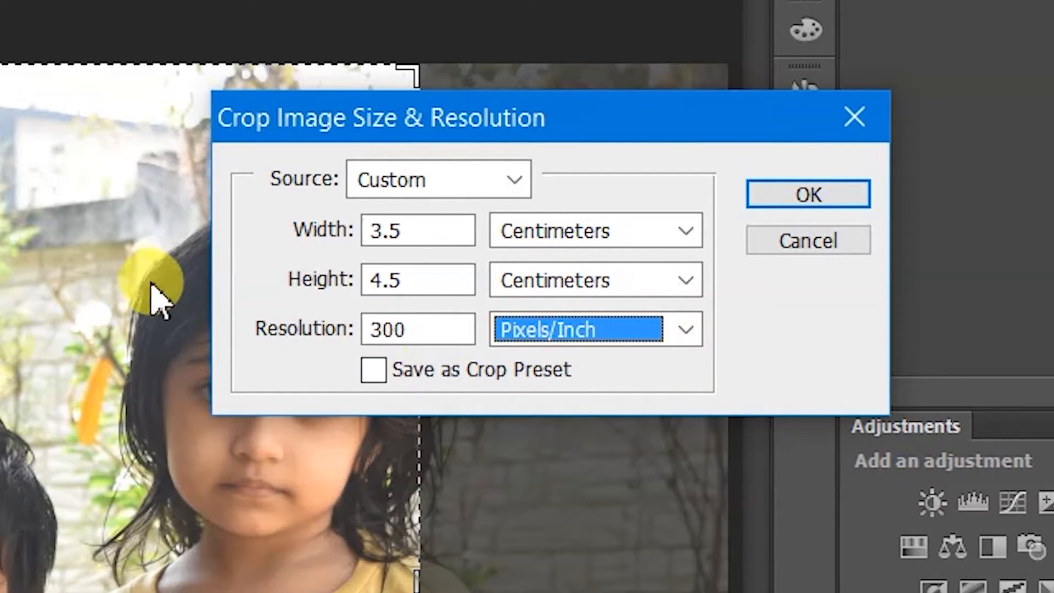
{"action": "left_click_drag", "start_coordinate": [389, 329], "coordinate": [330, 324]}
{"action": "left_click", "coordinate": [796, 197]}
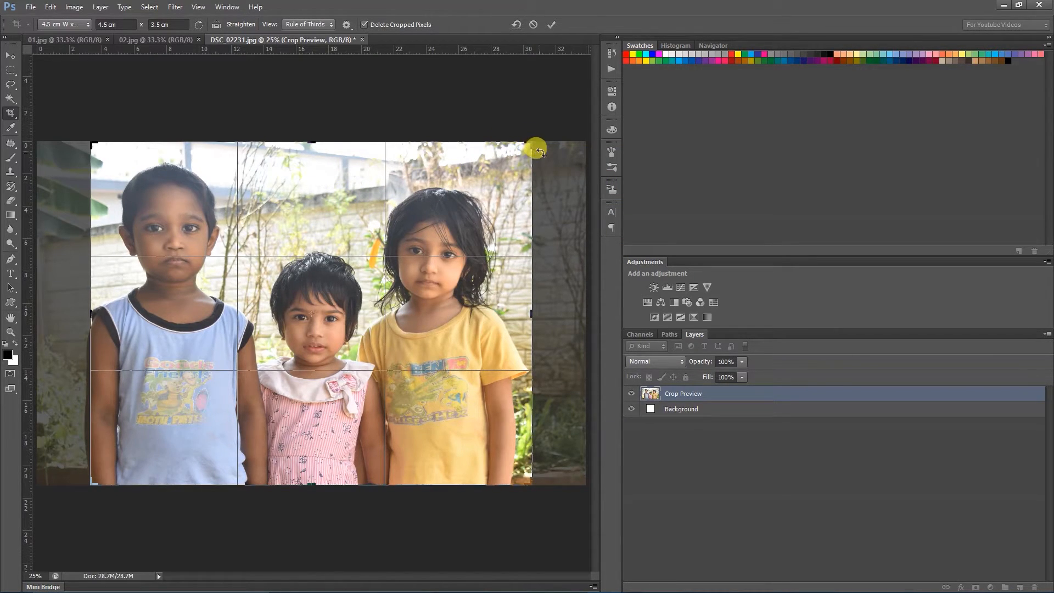
- Crop the photo to the boy's head and chest with the 3.5 x 4.5 cm crop box
{"action": "left_click_drag", "start_coordinate": [533, 144], "coordinate": [354, 166]}
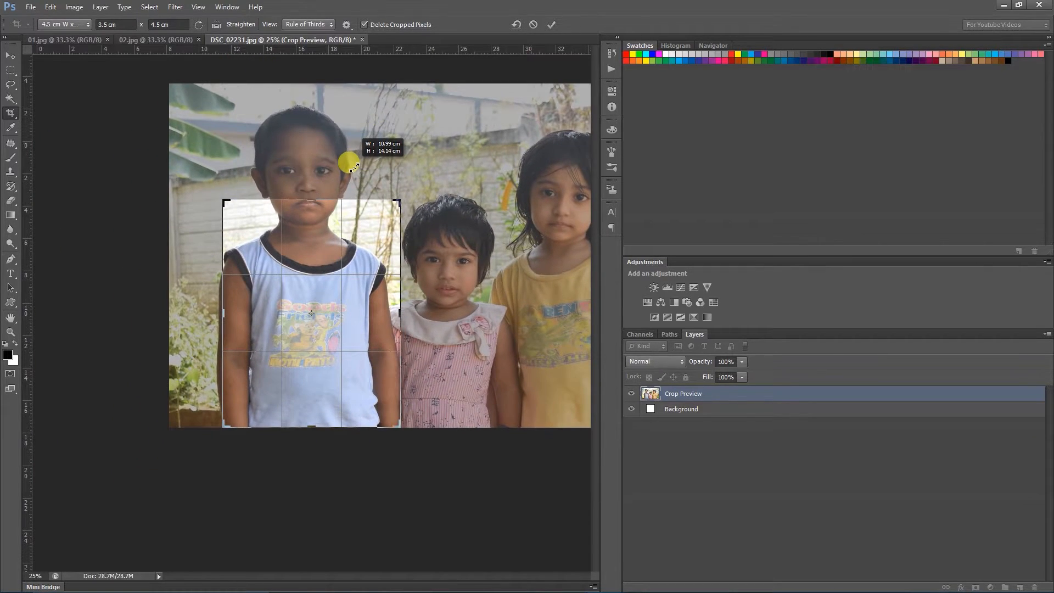
{"action": "left_click_drag", "start_coordinate": [308, 266], "coordinate": [325, 384]}
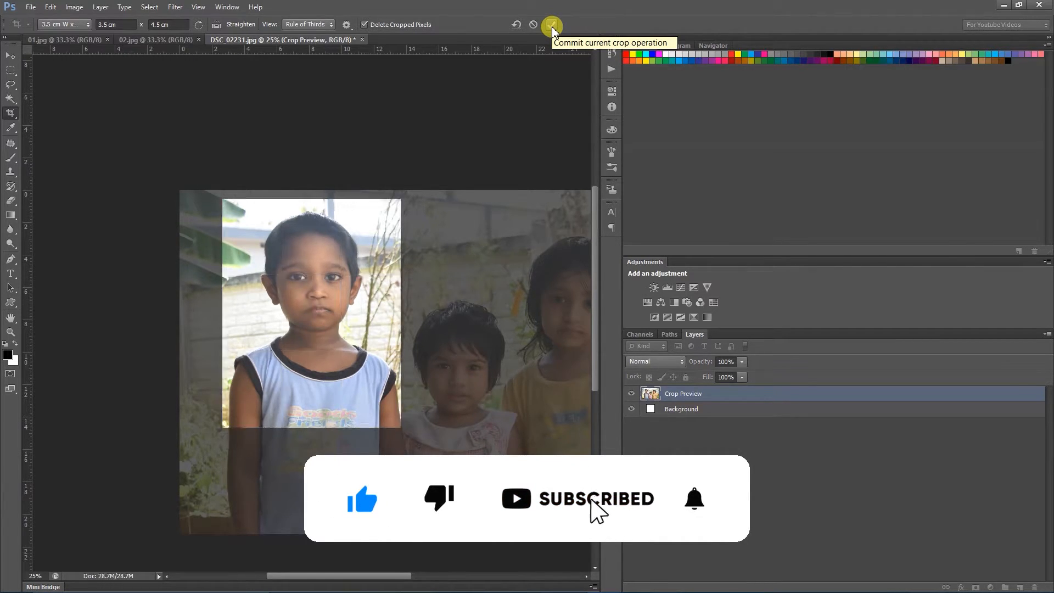
{"action": "left_click", "coordinate": [552, 26]}
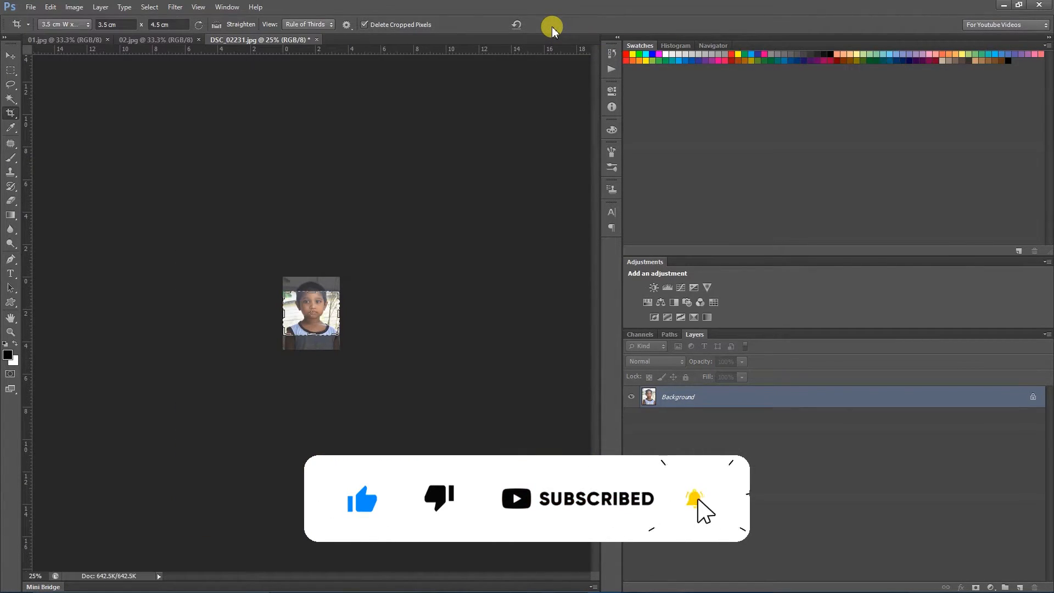
- Examine the cropped photo's document width, height and resolution in the Image Size dialog, and close it without changing any value
{"action": "double_click", "coordinate": [10, 318]}
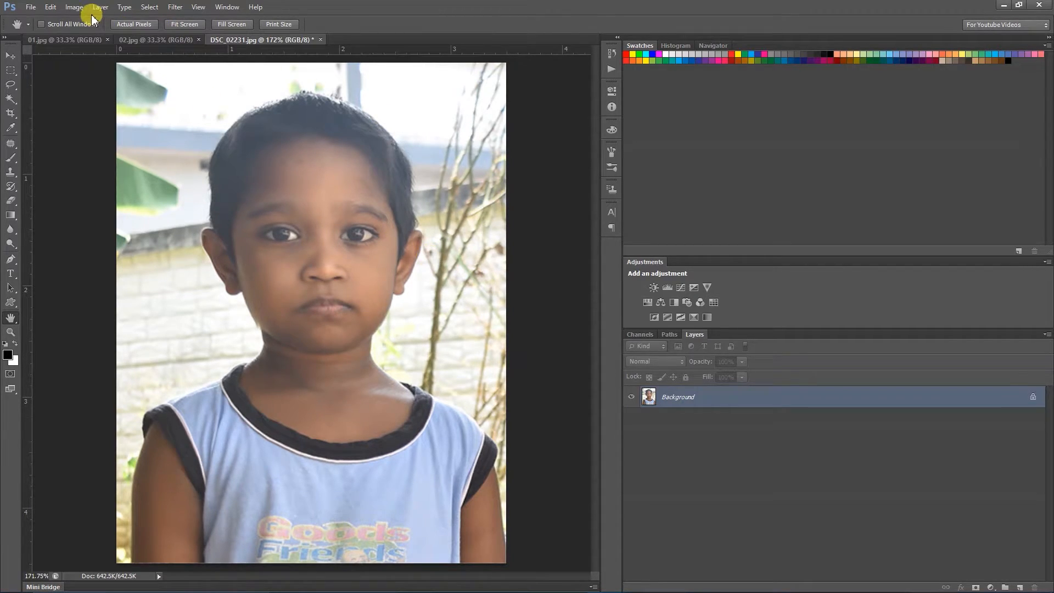
{"action": "left_click", "coordinate": [74, 7]}
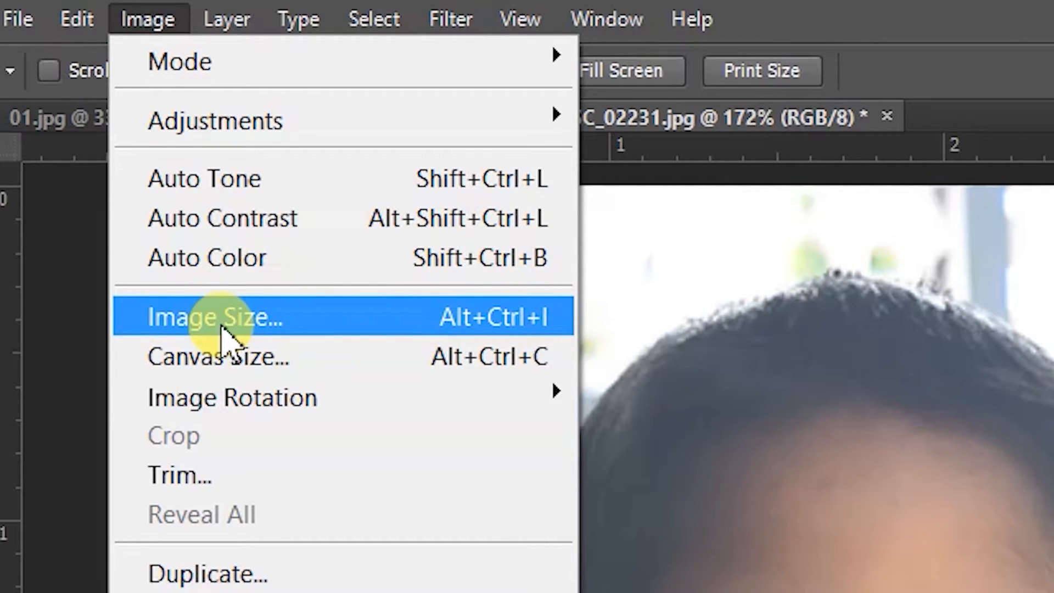
{"action": "left_click", "coordinate": [223, 318]}
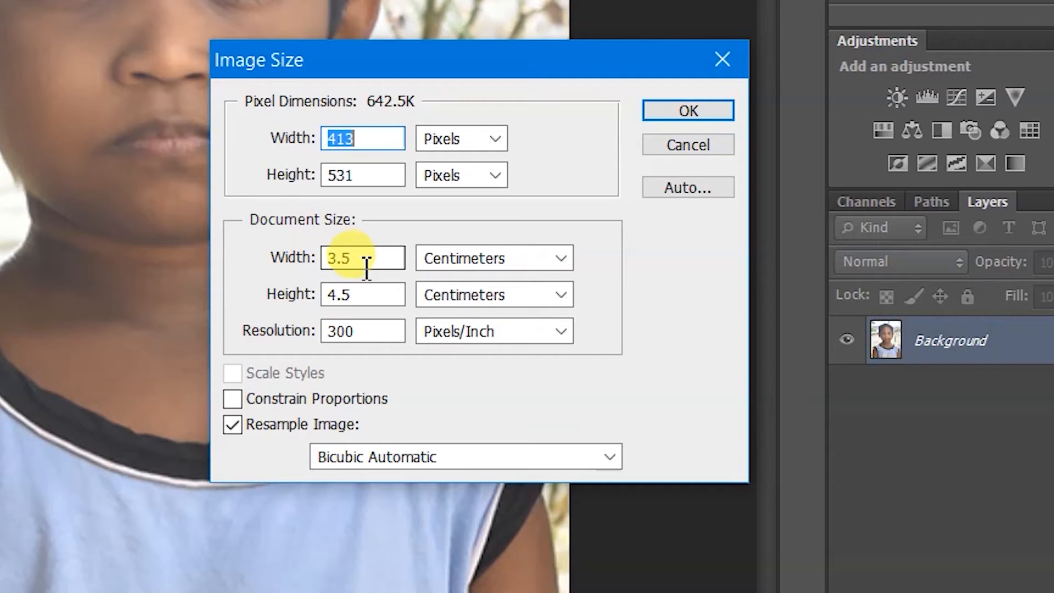
{"action": "left_click", "coordinate": [417, 358]}
{"action": "left_click_drag", "start_coordinate": [417, 358], "coordinate": [370, 362]}
{"action": "left_click_drag", "start_coordinate": [378, 295], "coordinate": [236, 298]}
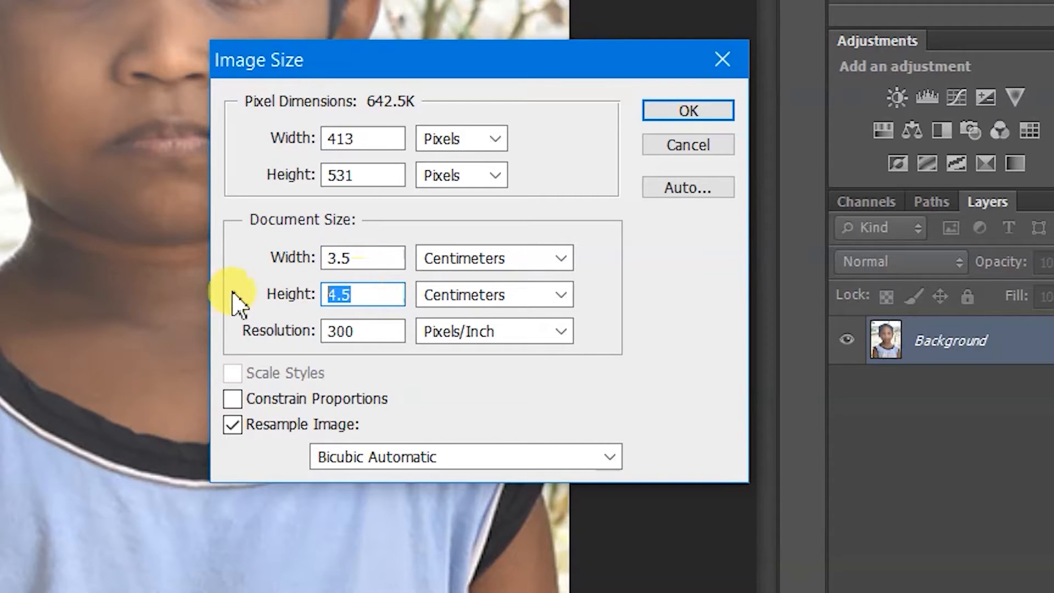
{"action": "left_click_drag", "start_coordinate": [400, 268], "coordinate": [282, 294]}
{"action": "left_click", "coordinate": [381, 331]}
{"action": "double_click", "coordinate": [381, 331]}
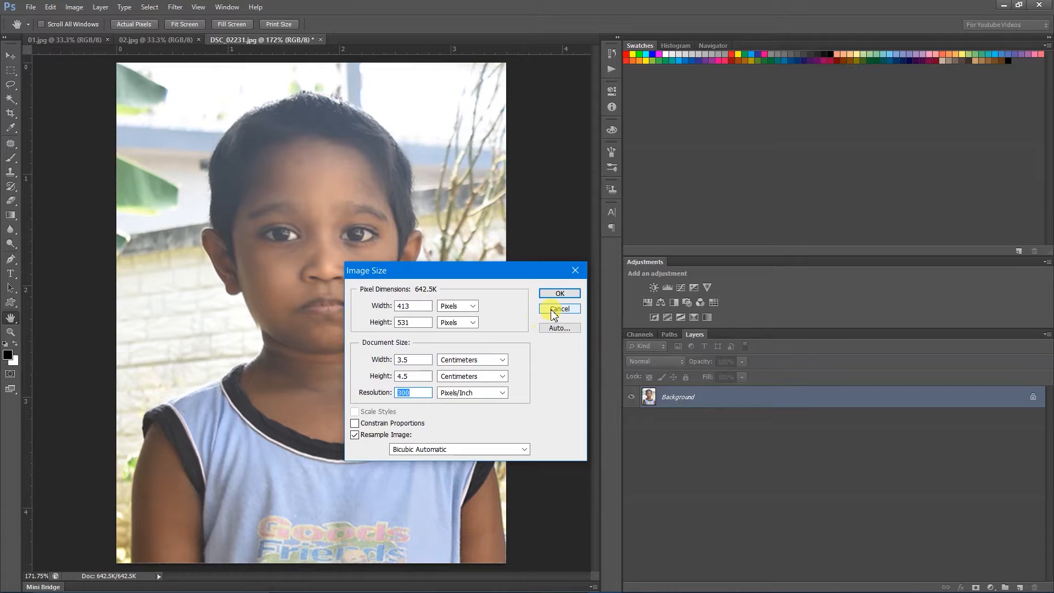
{"action": "left_click", "coordinate": [689, 111]}
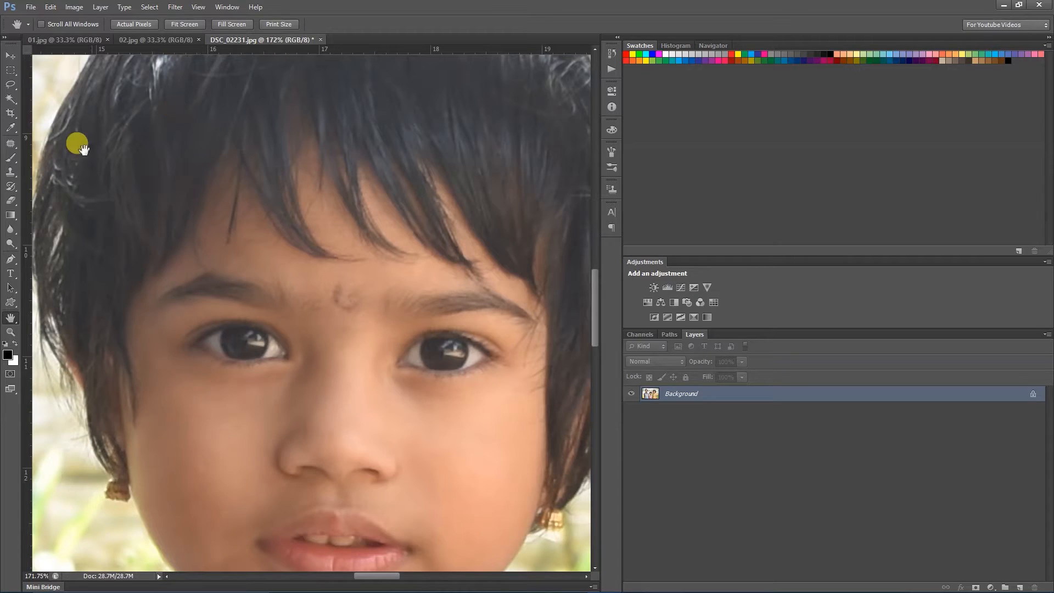
- Turn off Delete Cropped Pixels and crop the whole group photo with the 4.5 x 3.5 cm crop box
{"action": "double_click", "coordinate": [10, 318]}
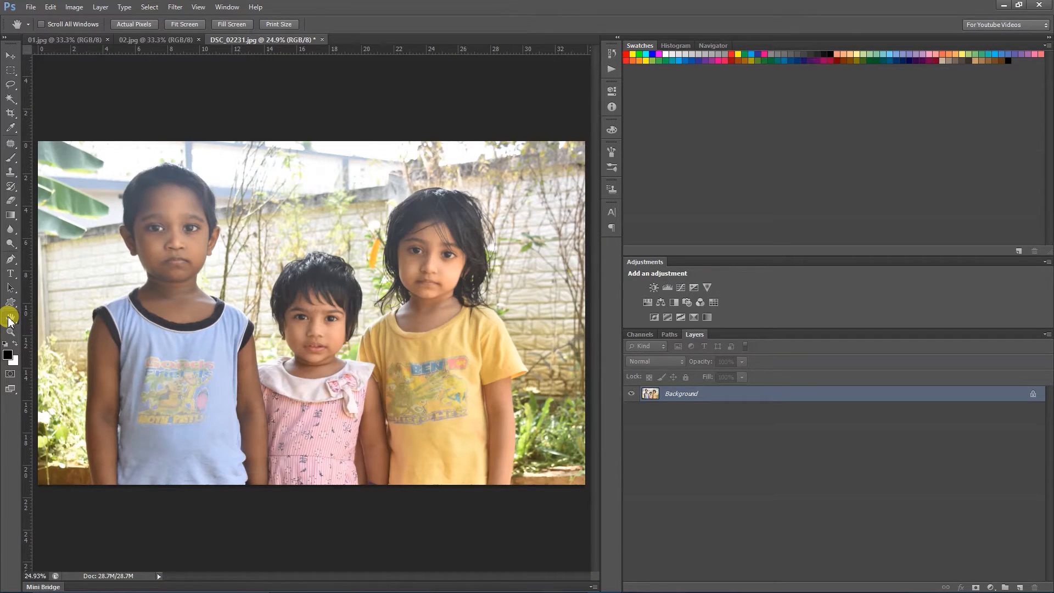
{"action": "left_click", "coordinate": [10, 113]}
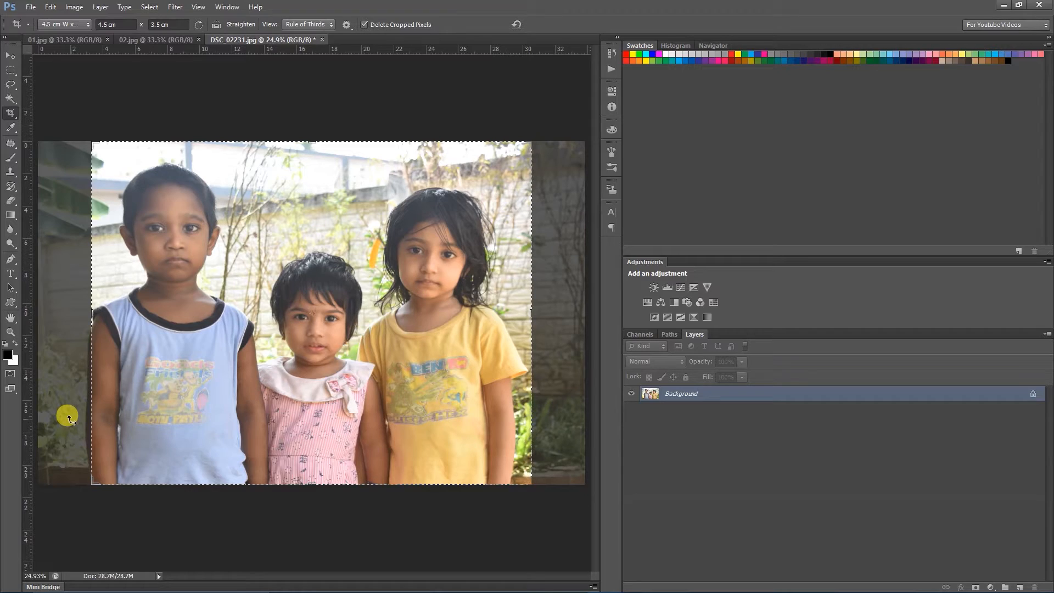
{"action": "left_click", "coordinate": [366, 26]}
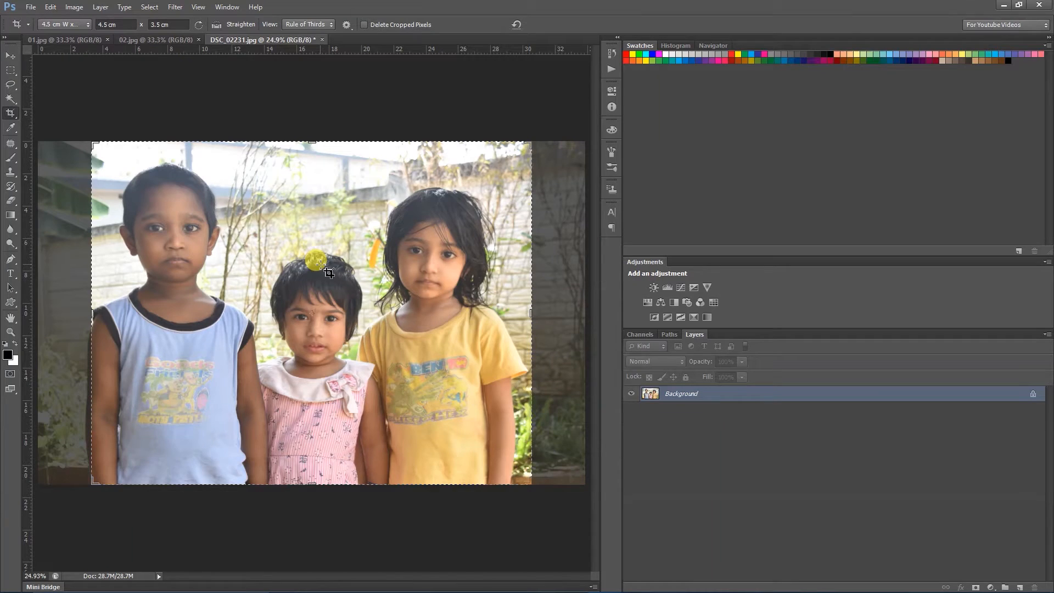
{"action": "key", "text": "Return"}
{"action": "key", "text": "Return"}
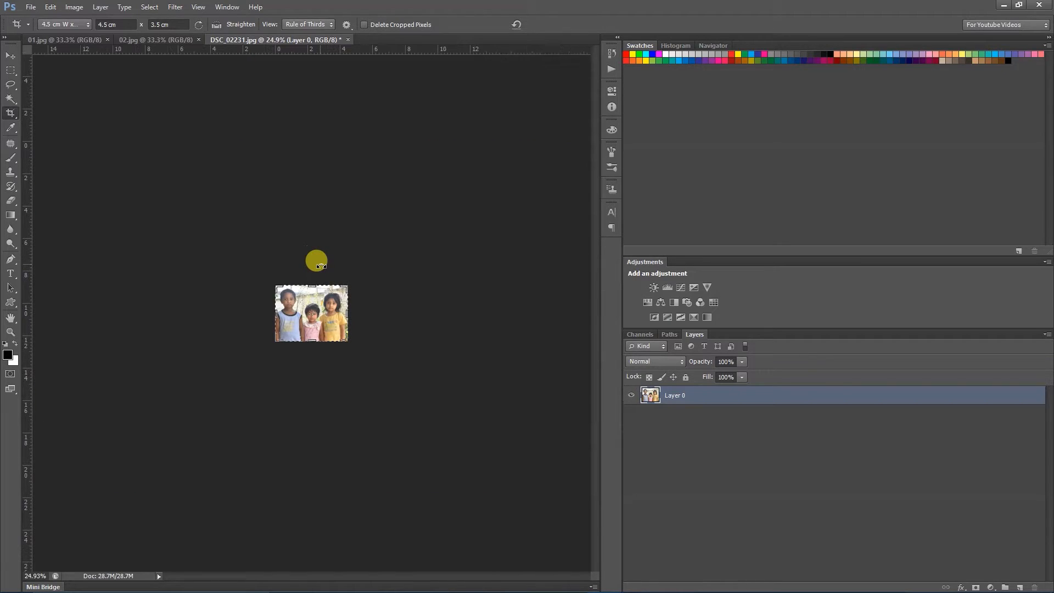
- Move the cropped layer sideways within the canvas to bring the hidden banana-leaf side of the photo into view
{"action": "double_click", "coordinate": [19, 322]}
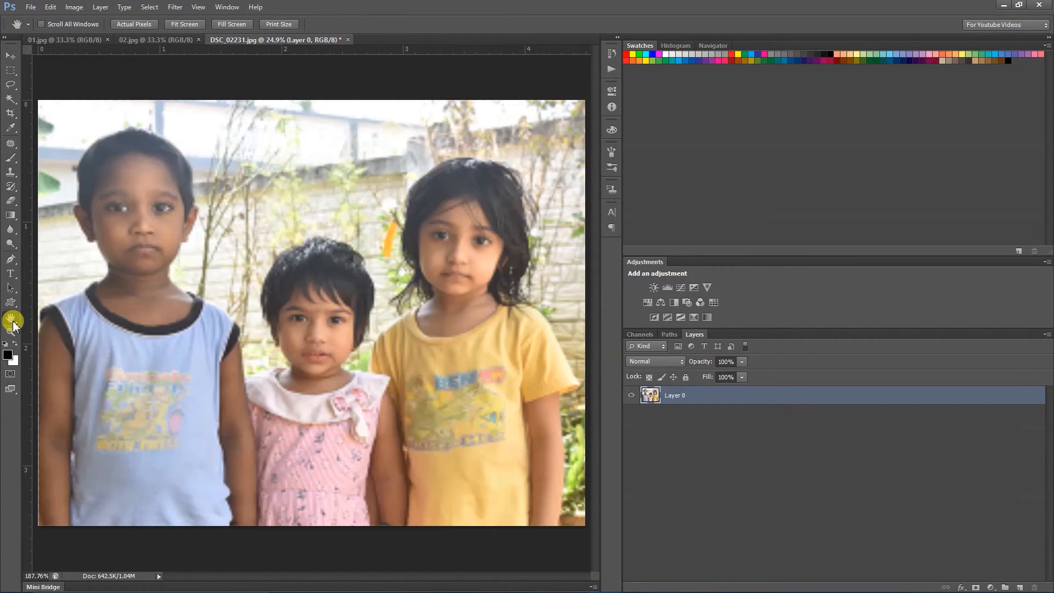
{"action": "left_click", "coordinate": [14, 55]}
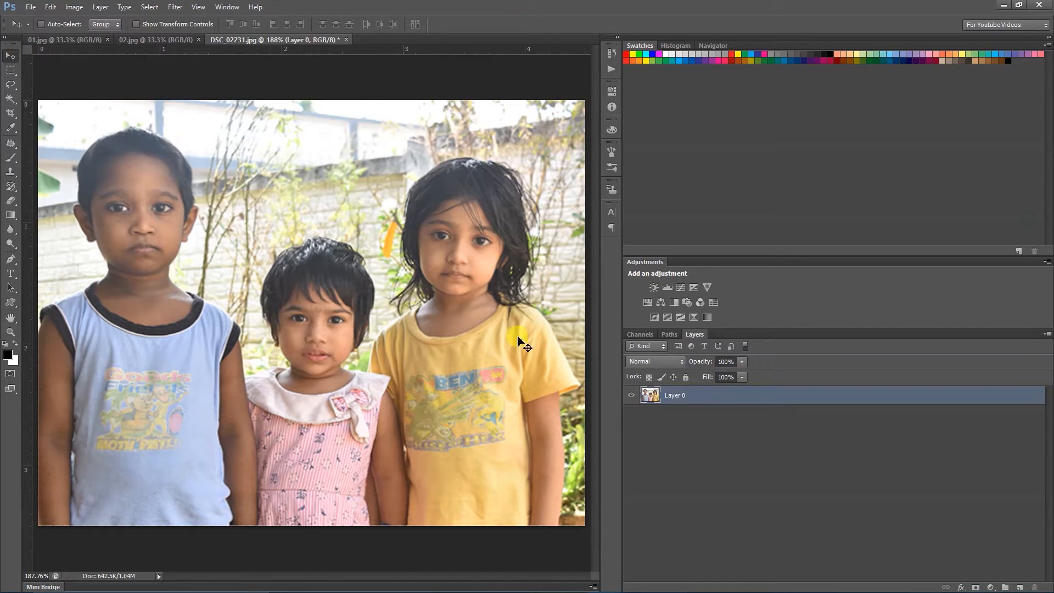
{"action": "left_click_drag", "start_coordinate": [362, 378], "coordinate": [456, 364]}
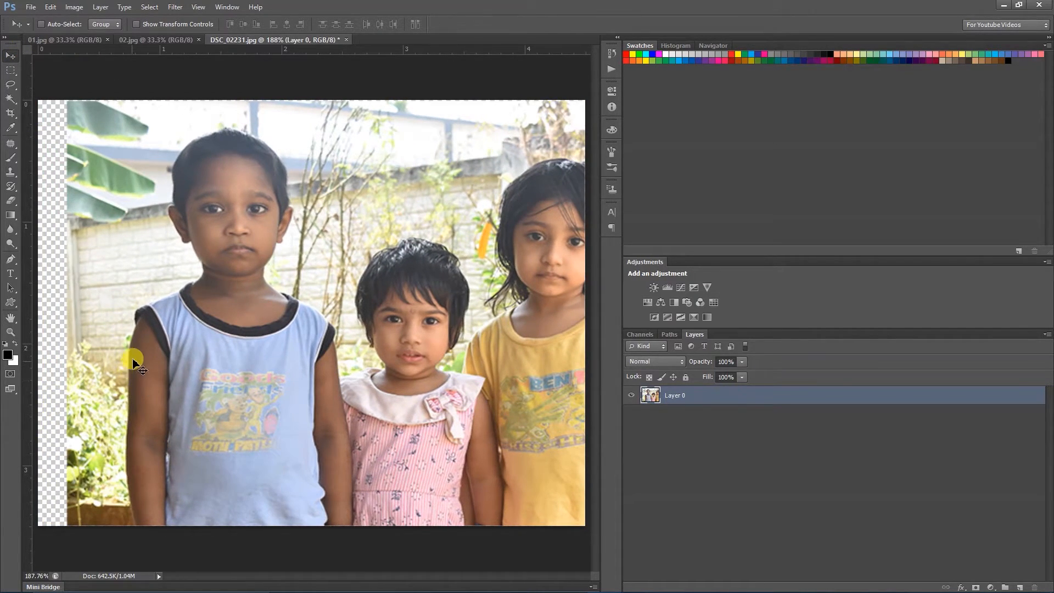
{"action": "left_click_drag", "start_coordinate": [525, 403], "coordinate": [409, 405]}
- Crop the uncropped group photo to the two girls with a smaller 4.5 x 3.5 cm crop box, keeping the cropped pixels
{"action": "left_click", "coordinate": [10, 317]}
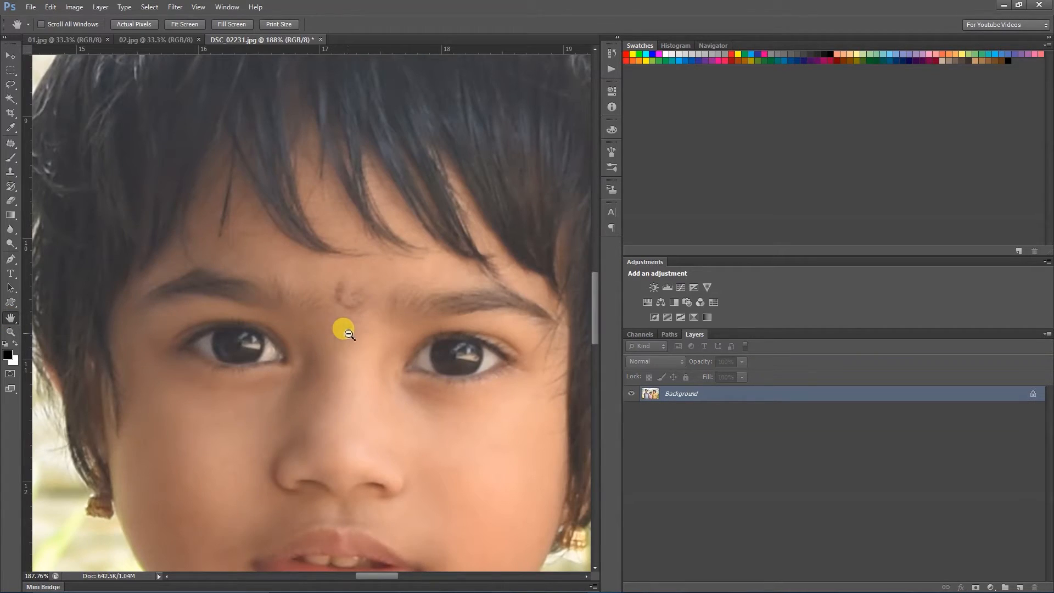
{"action": "double_click", "coordinate": [10, 318]}
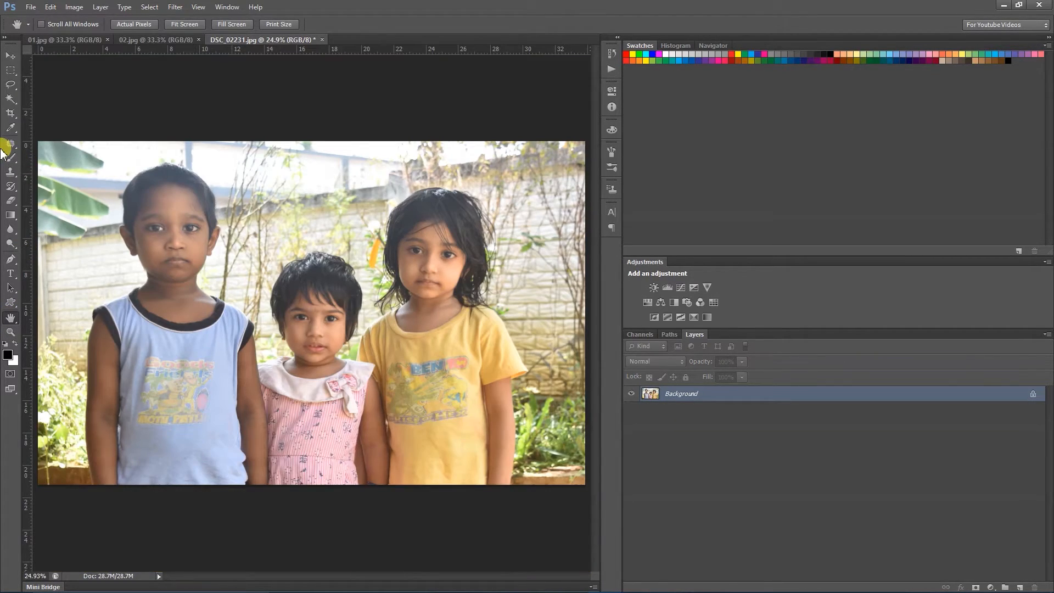
{"action": "left_click", "coordinate": [11, 114]}
{"action": "left_click_drag", "start_coordinate": [93, 144], "coordinate": [170, 219]}
{"action": "left_click_drag", "start_coordinate": [308, 329], "coordinate": [339, 410]}
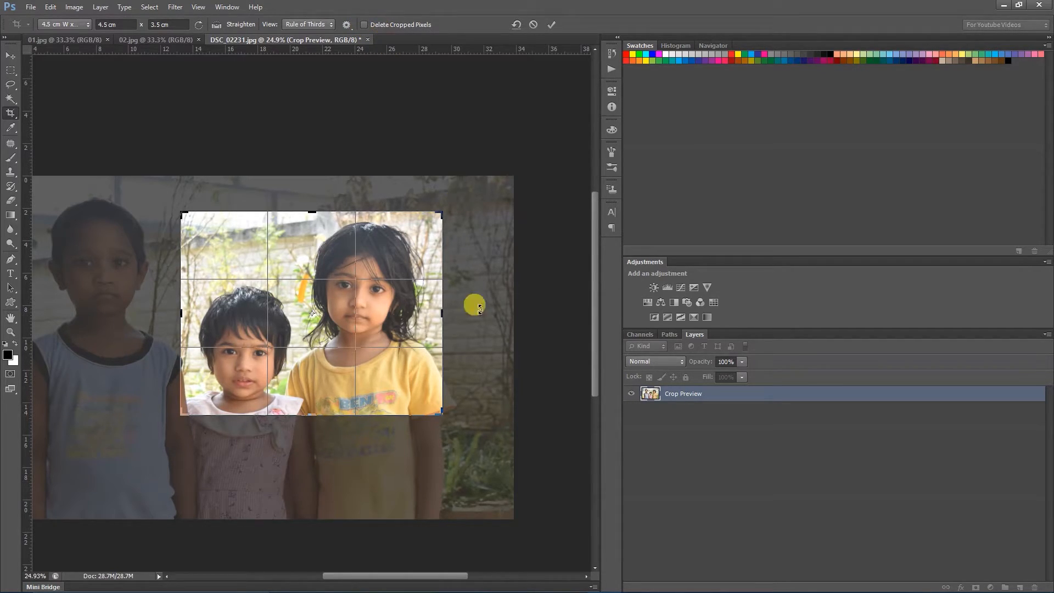
{"action": "key", "text": "Return"}
{"action": "left_click", "coordinate": [404, 381]}
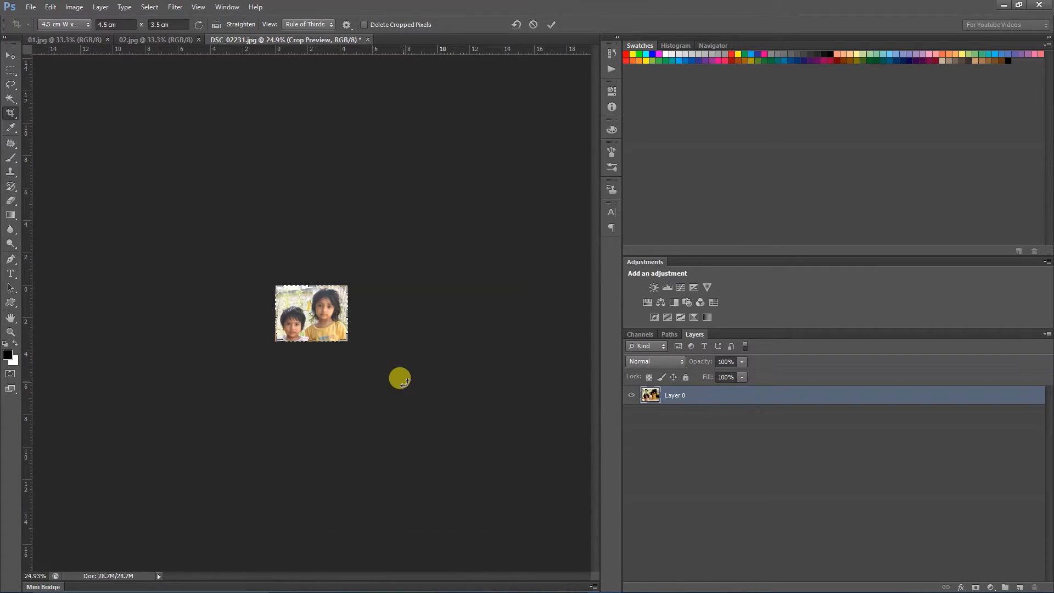
{"action": "key", "text": "Return"}
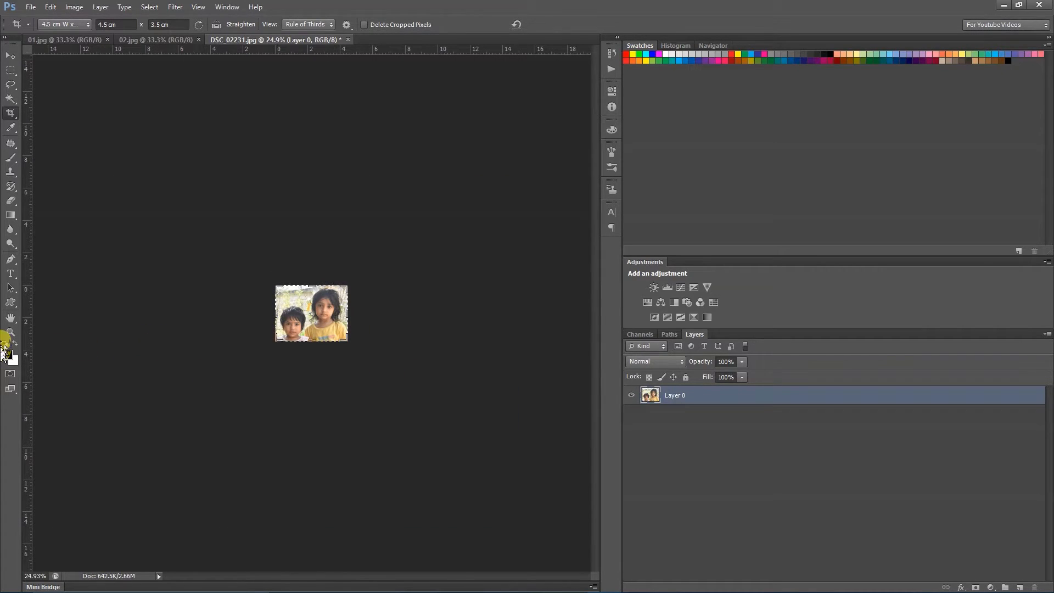
- Move the cropped layer sideways to bring part of the boy back into the canvas
{"action": "double_click", "coordinate": [10, 318]}
{"action": "left_click", "coordinate": [7, 57]}
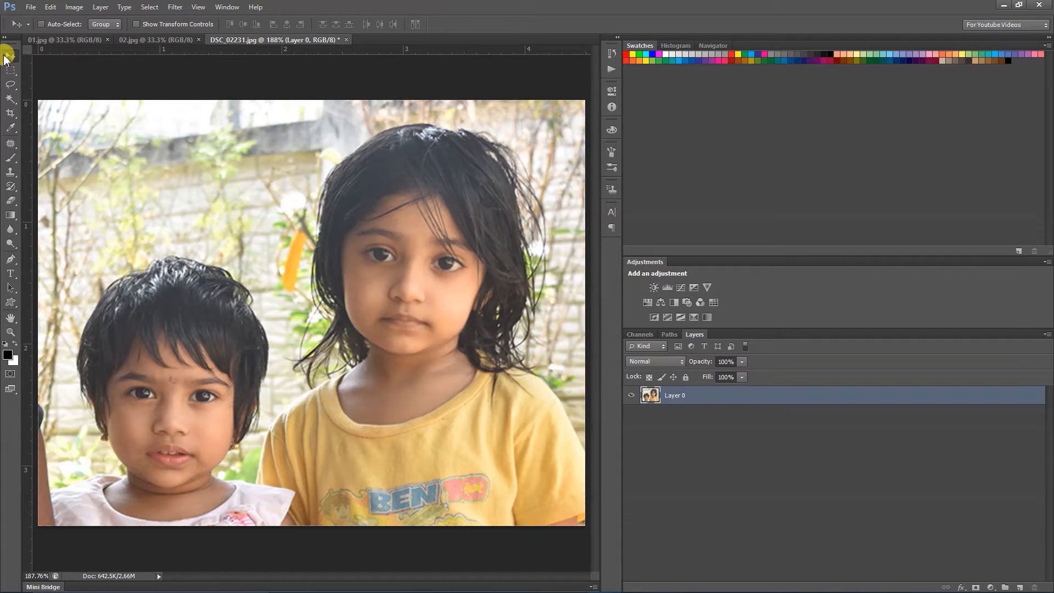
{"action": "left_click_drag", "start_coordinate": [492, 298], "coordinate": [363, 289]}
- Float DSC_02231.jpg in its own window and reposition its layer so the boy's head and chest fill the canvas
{"action": "left_click_drag", "start_coordinate": [313, 40], "coordinate": [201, 68]}
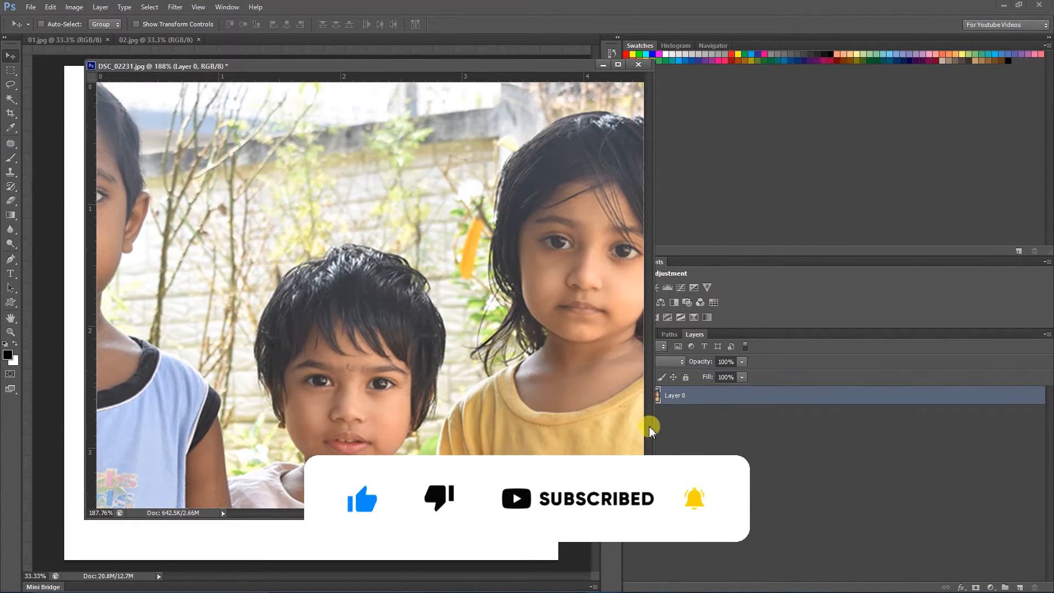
{"action": "key", "text": "ctrl+minus"}
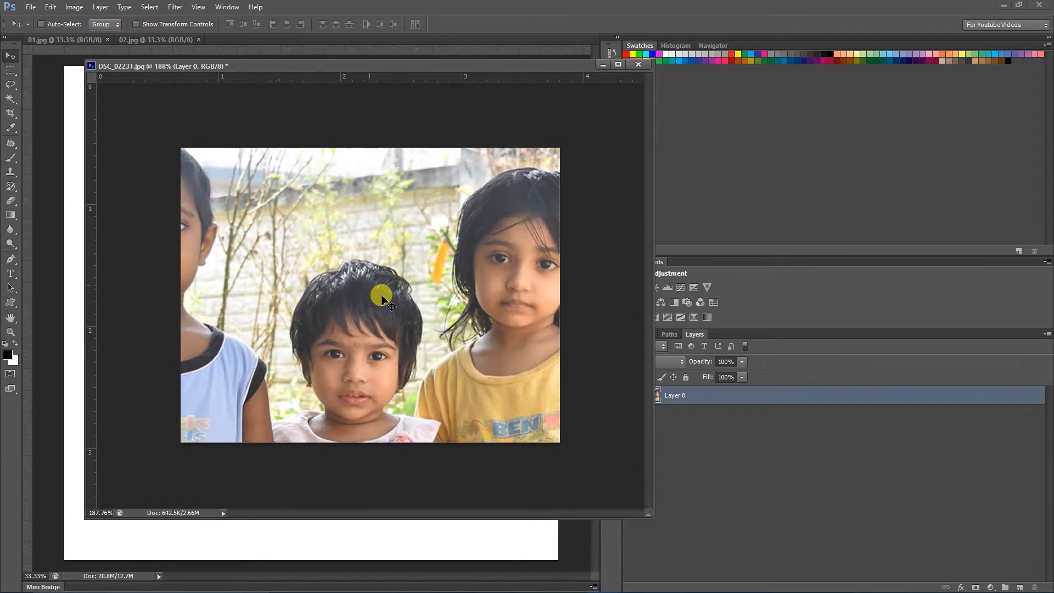
{"action": "left_click_drag", "start_coordinate": [500, 64], "coordinate": [401, 96]}
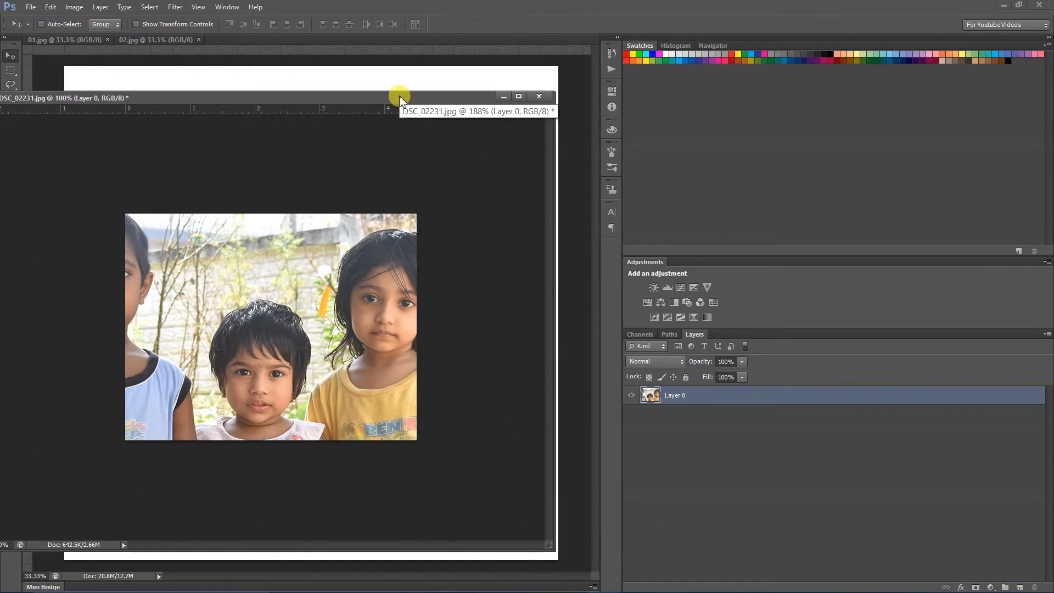
{"action": "left_click_drag", "start_coordinate": [336, 295], "coordinate": [338, 278]}
{"action": "left_click_drag", "start_coordinate": [229, 101], "coordinate": [358, 97]}
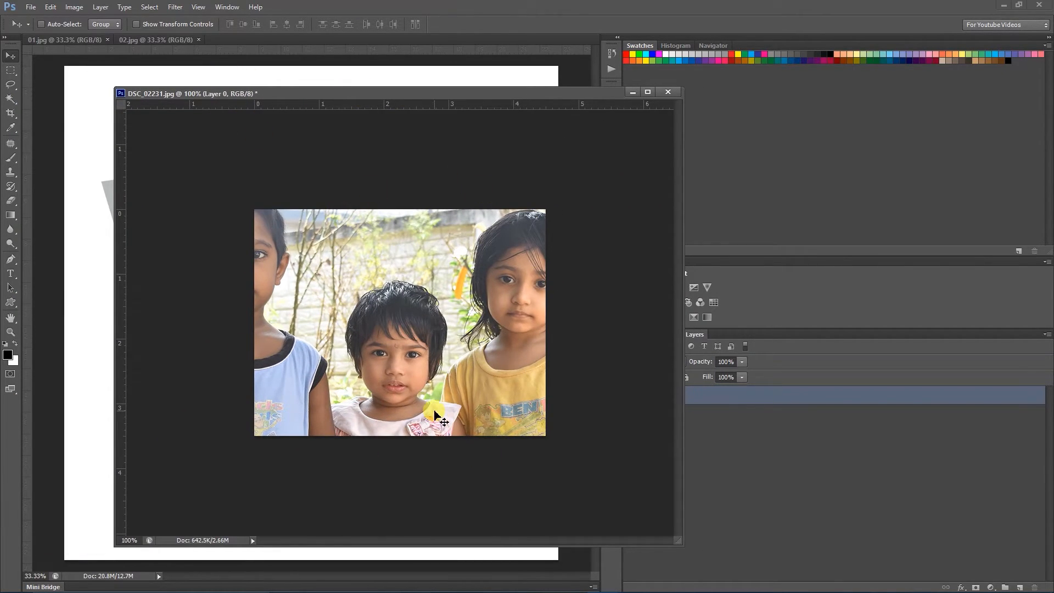
{"action": "key", "text": "ctrl+z"}
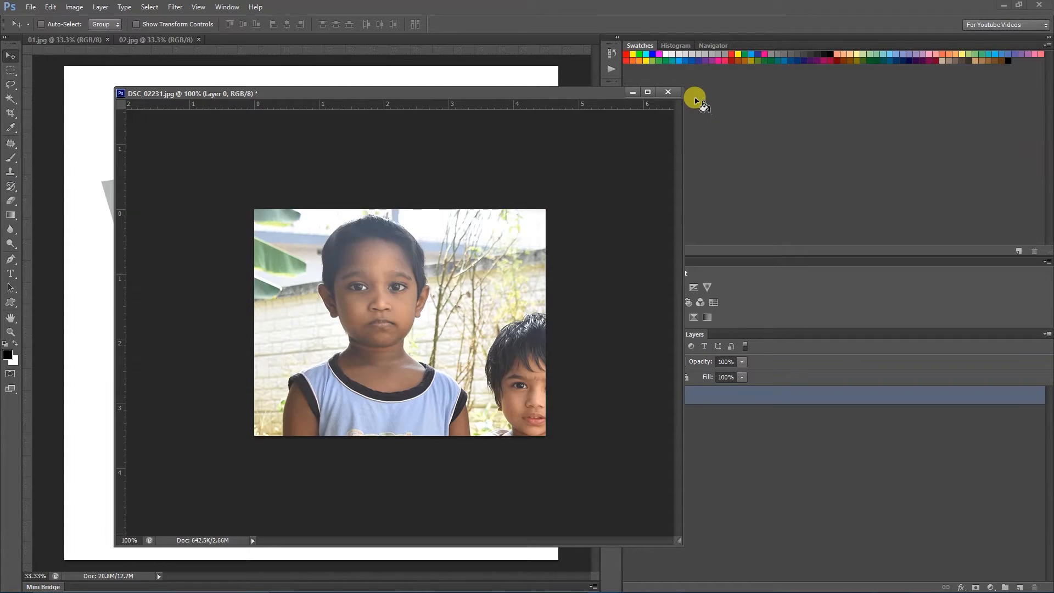
- Close the DSC_02231.jpg document
{"action": "left_click", "coordinate": [668, 91]}
{"action": "left_click", "coordinate": [551, 230]}
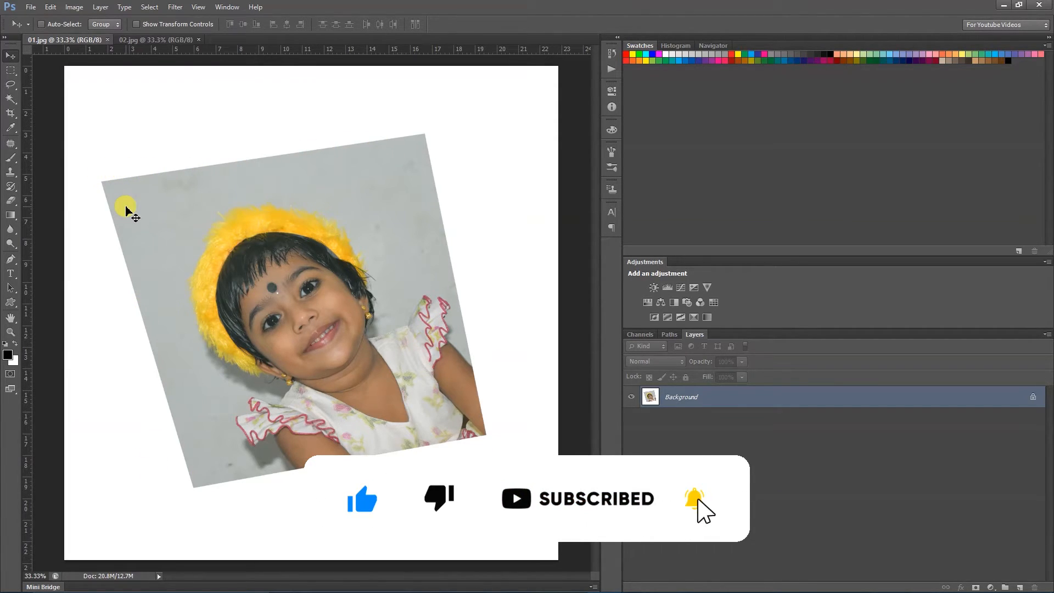
- Crop 01.jpg to the four corners of the tilted, distorted portrait with the Perspective Crop tool
{"action": "left_click", "coordinate": [11, 114]}
{"action": "right_click", "coordinate": [12, 114]}
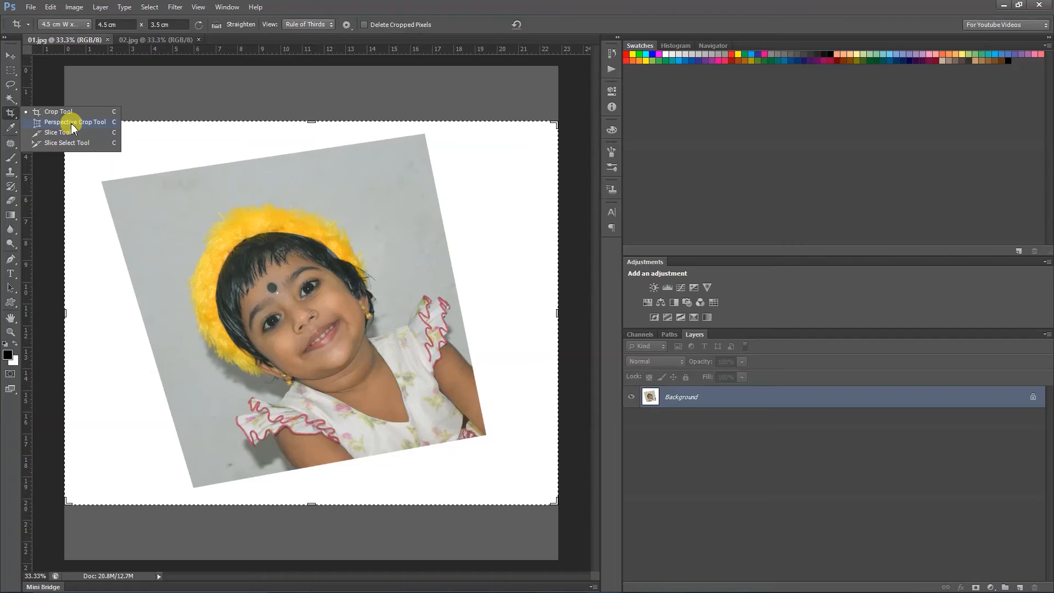
{"action": "left_click", "coordinate": [213, 298]}
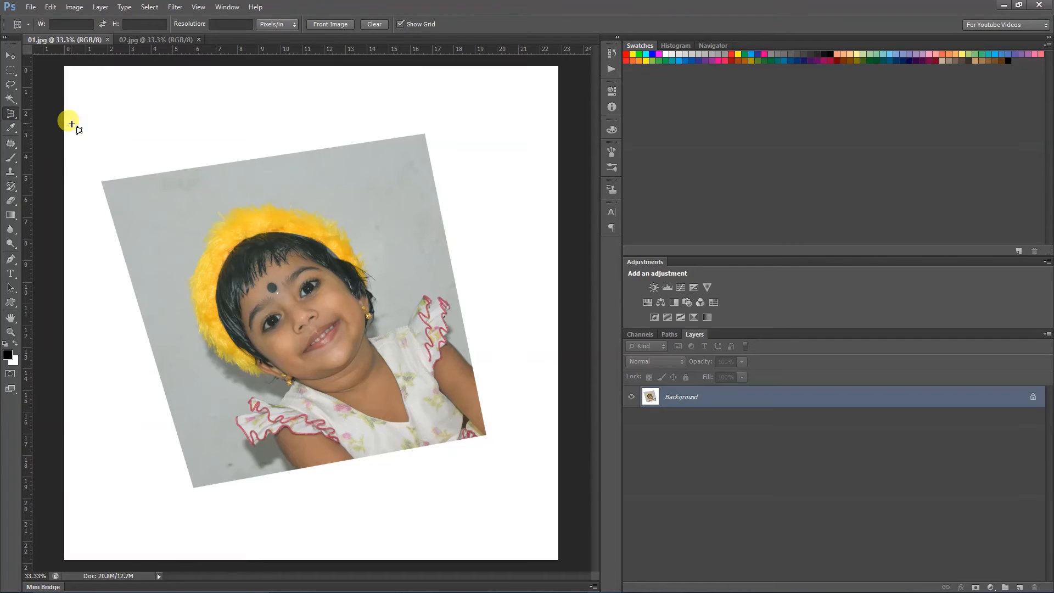
{"action": "left_click", "coordinate": [102, 181]}
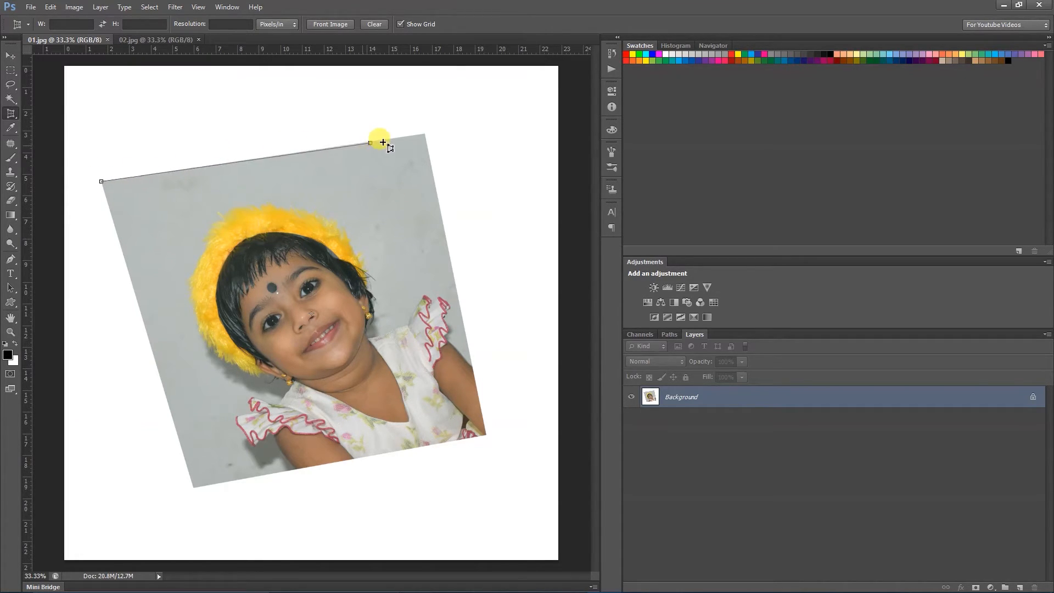
{"action": "left_click", "coordinate": [425, 135]}
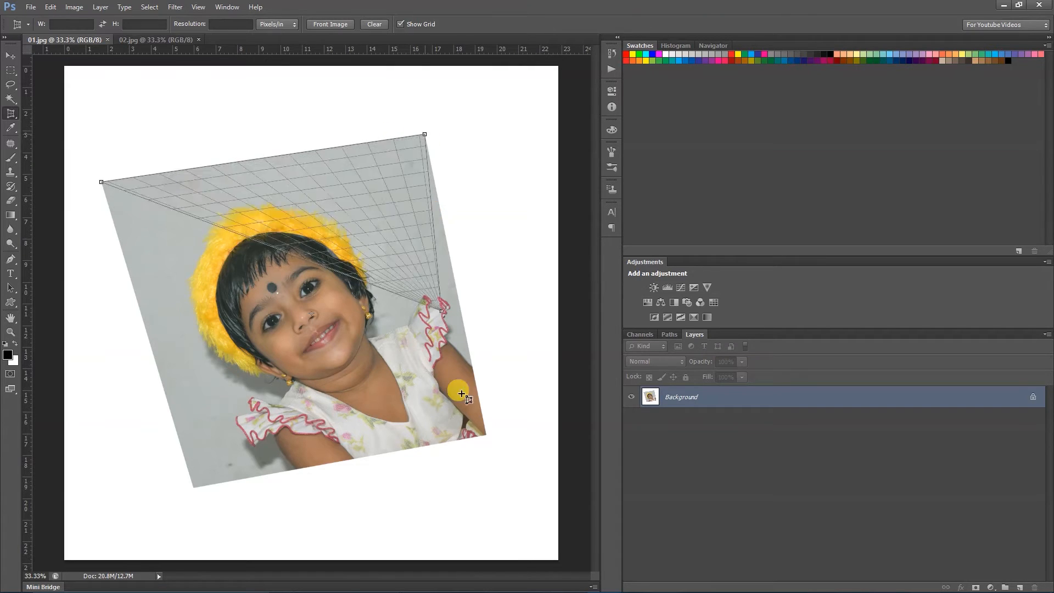
{"action": "left_click", "coordinate": [485, 434]}
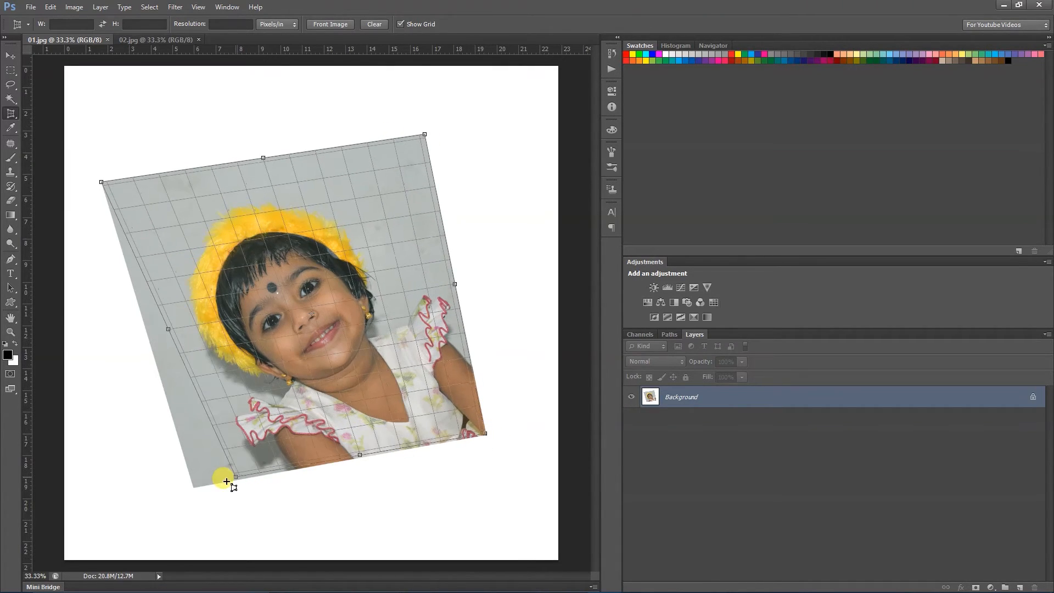
{"action": "left_click", "coordinate": [193, 487]}
{"action": "left_click_drag", "start_coordinate": [195, 487], "coordinate": [194, 488]}
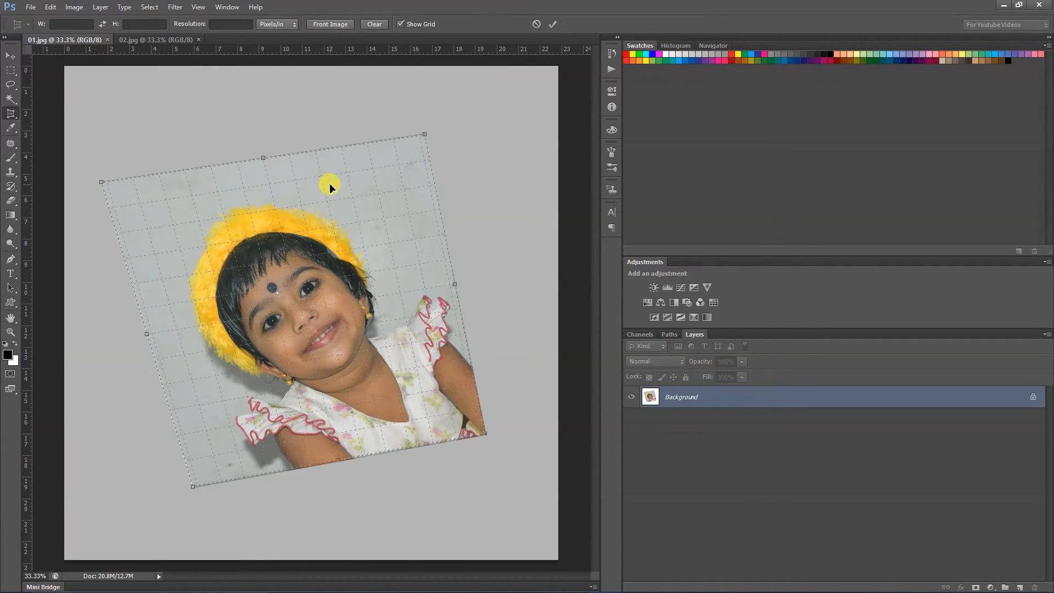
{"action": "key", "text": "Return"}
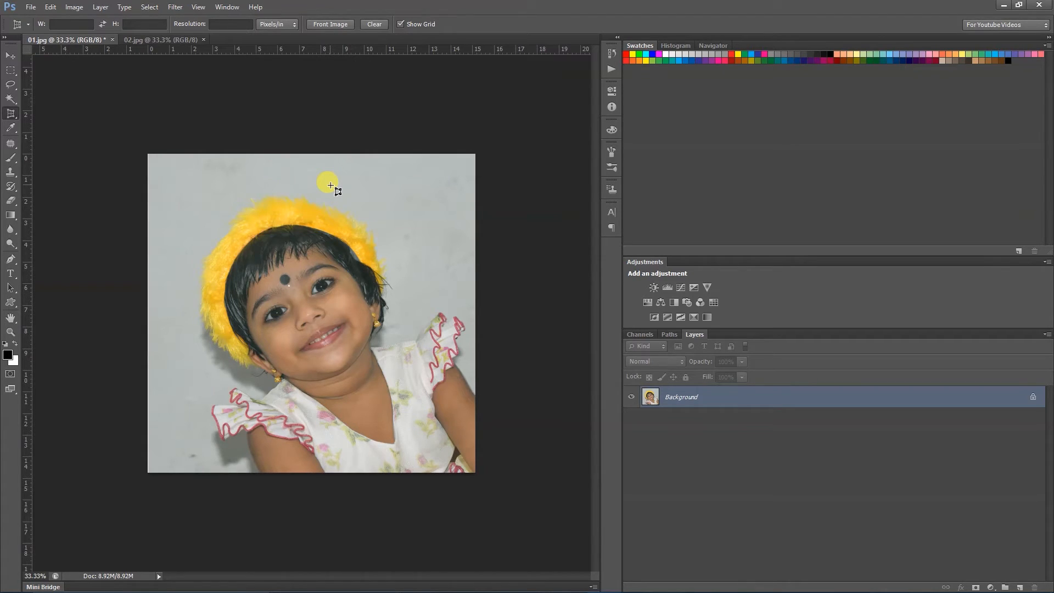
{"action": "double_click", "coordinate": [10, 318]}
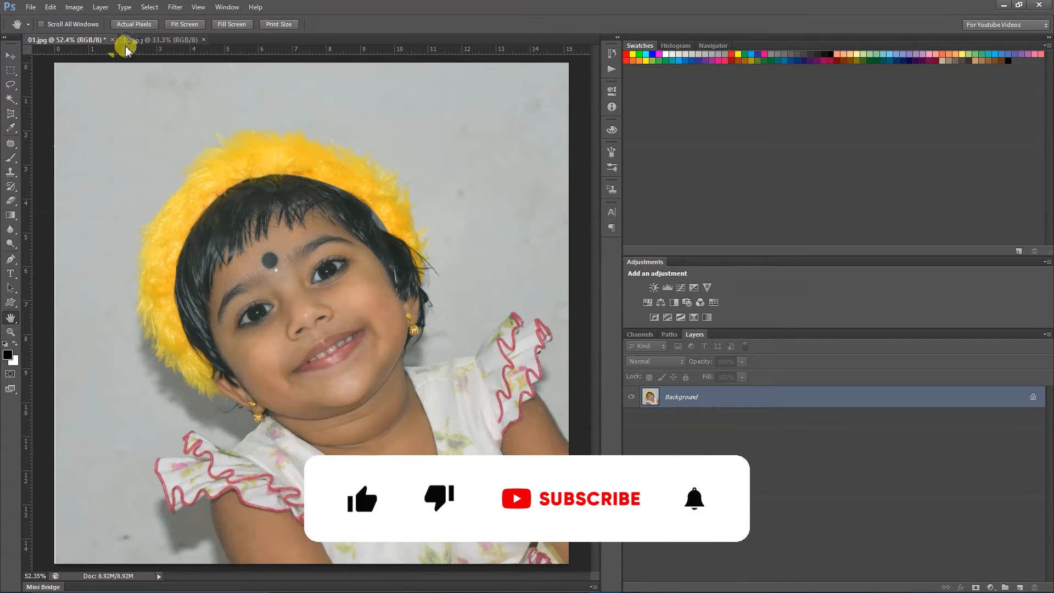
- Straighten the tilted portrait in 02.jpg along its upper edge with the Crop tool's Straighten option
{"action": "left_click", "coordinate": [159, 40]}
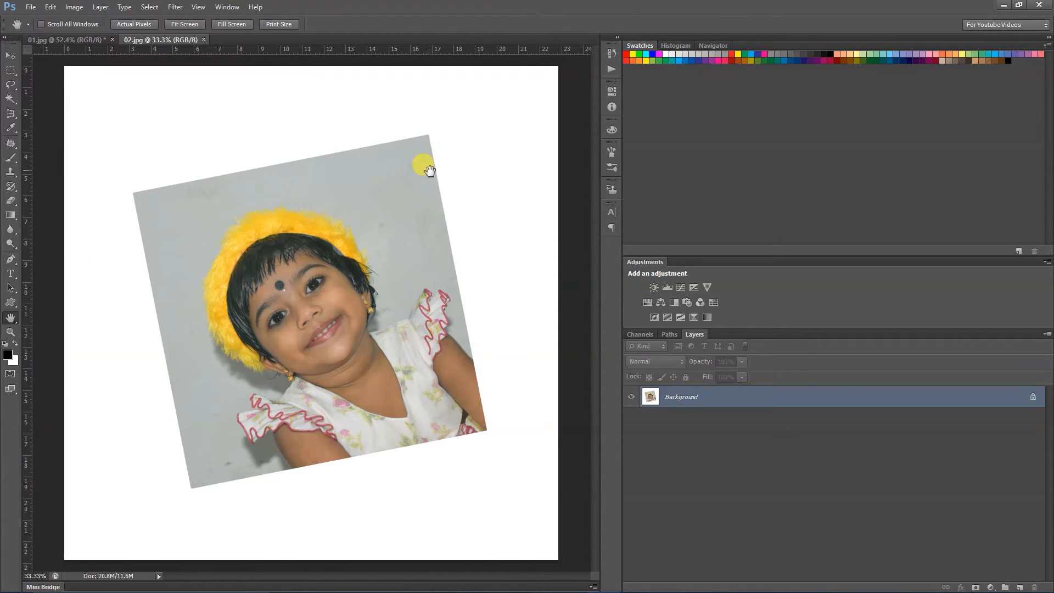
{"action": "left_click", "coordinate": [11, 112]}
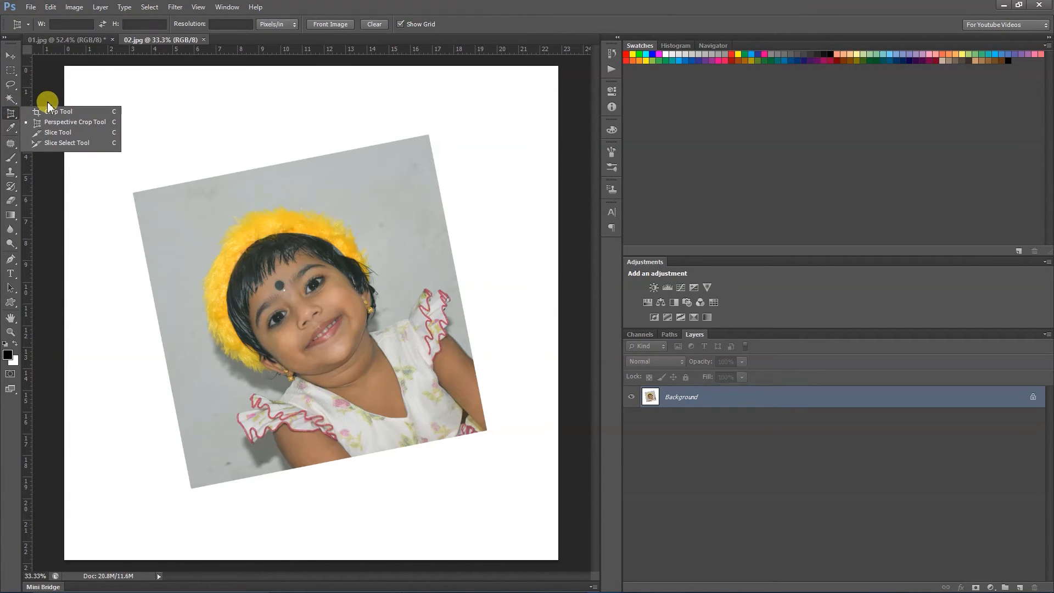
{"action": "left_click", "coordinate": [49, 111]}
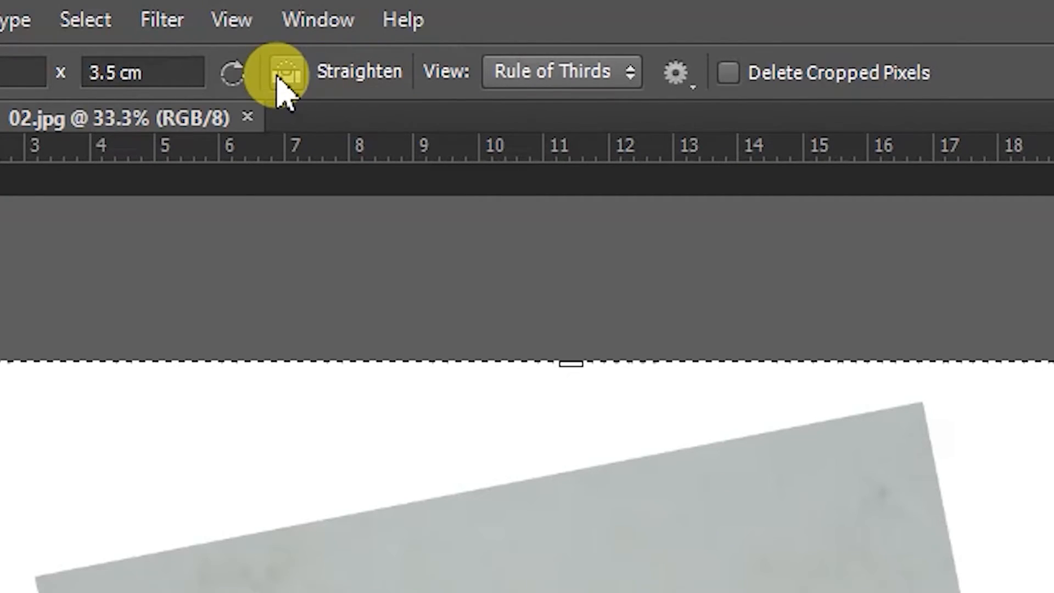
{"action": "left_click", "coordinate": [278, 78]}
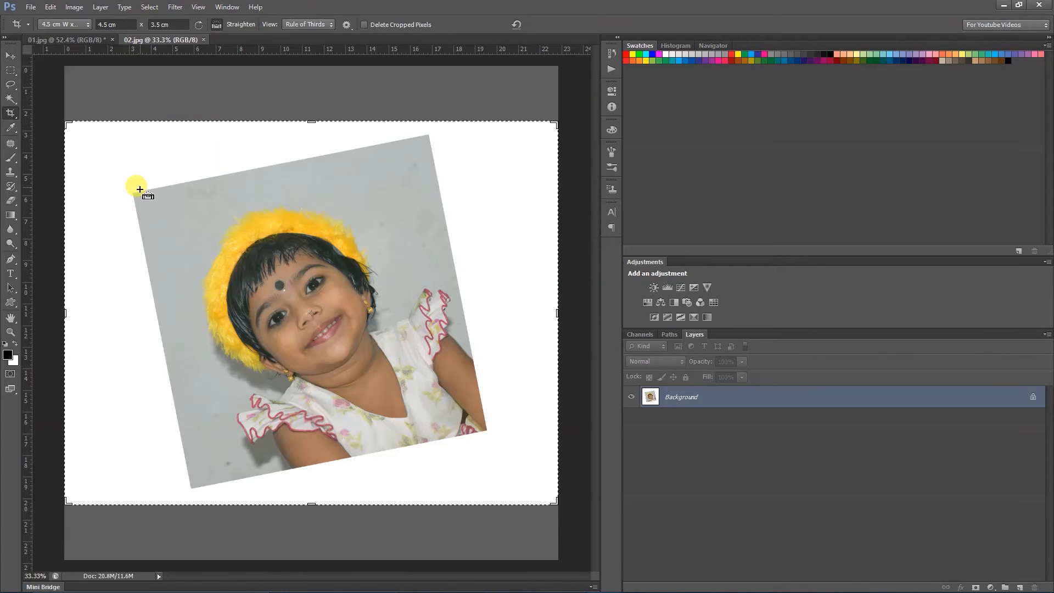
{"action": "left_click_drag", "start_coordinate": [133, 194], "coordinate": [427, 135]}
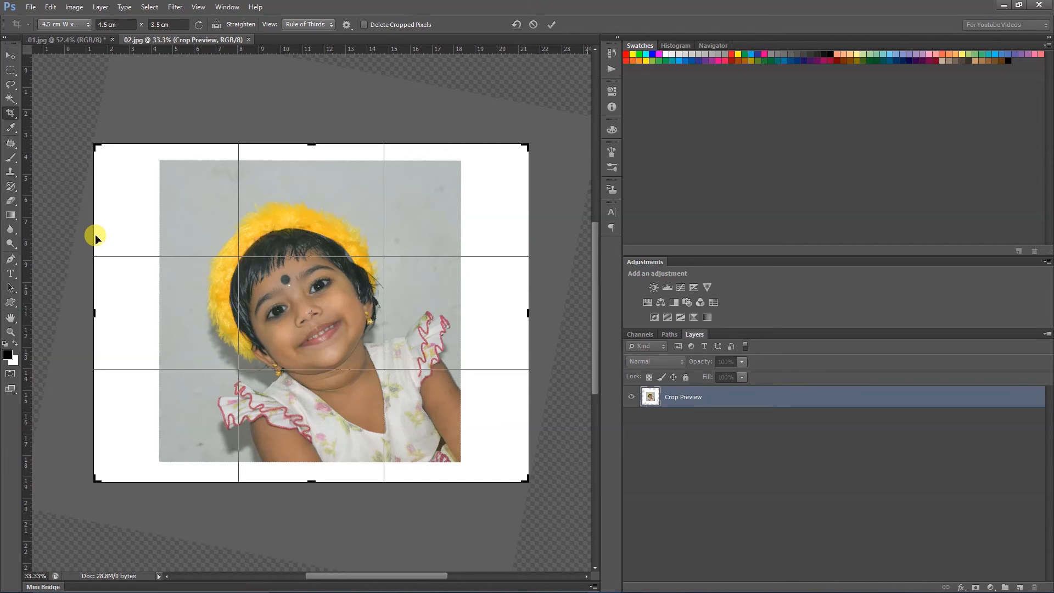
- Discard the pending straightened crop of 02.jpg
{"action": "right_click", "coordinate": [10, 114]}
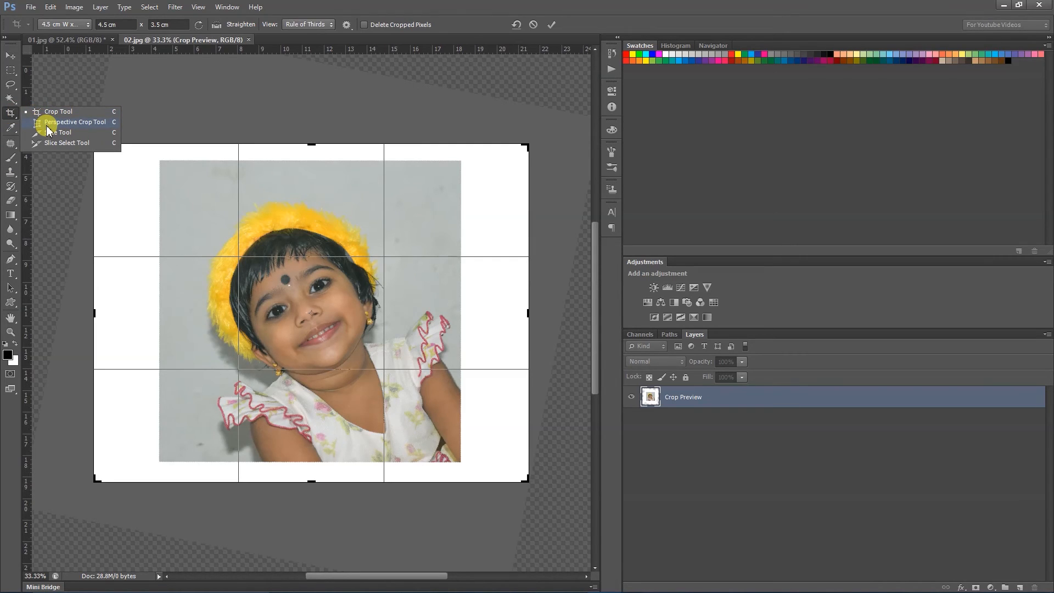
{"action": "left_click", "coordinate": [48, 130]}
{"action": "left_click", "coordinate": [547, 227]}
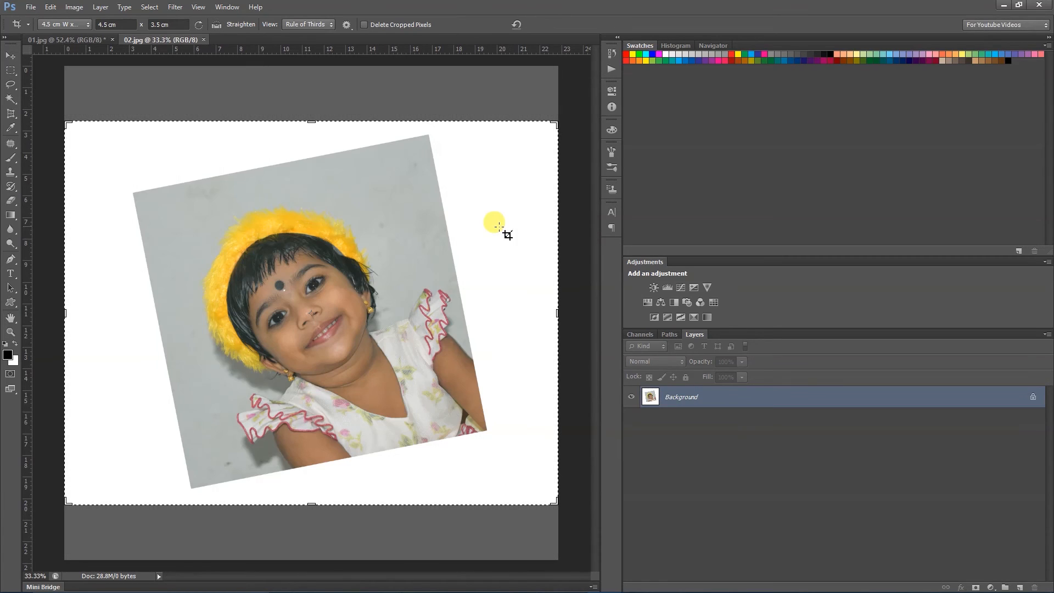
- Perspective-crop 02.jpg to the four corners of the tilted portrait, and undo that crop
{"action": "left_click", "coordinate": [12, 114]}
{"action": "left_click", "coordinate": [60, 126]}
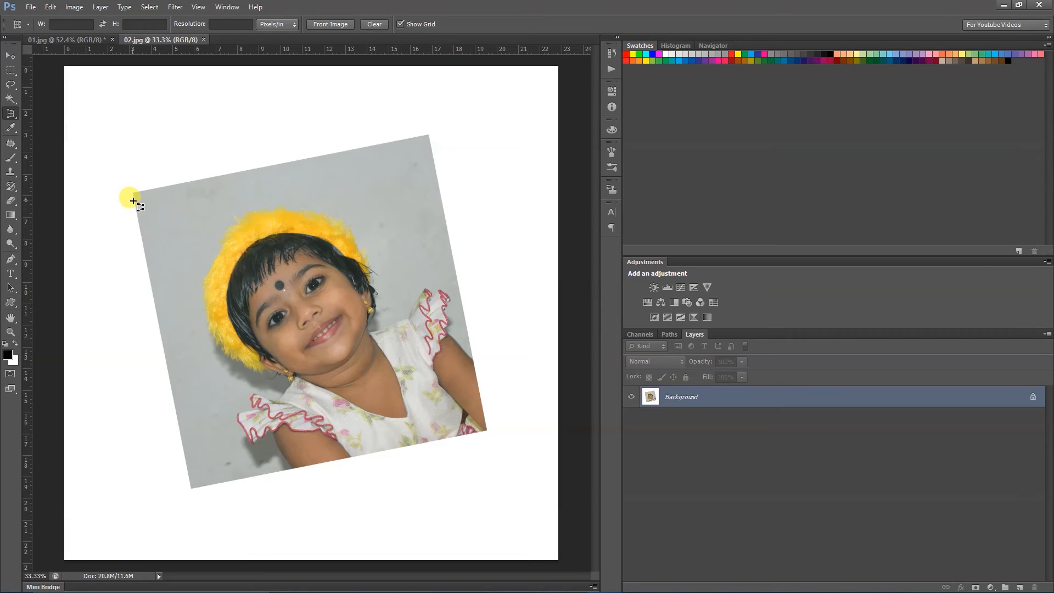
{"action": "left_click", "coordinate": [133, 195]}
{"action": "left_click", "coordinate": [429, 136]}
{"action": "left_click", "coordinate": [487, 431]}
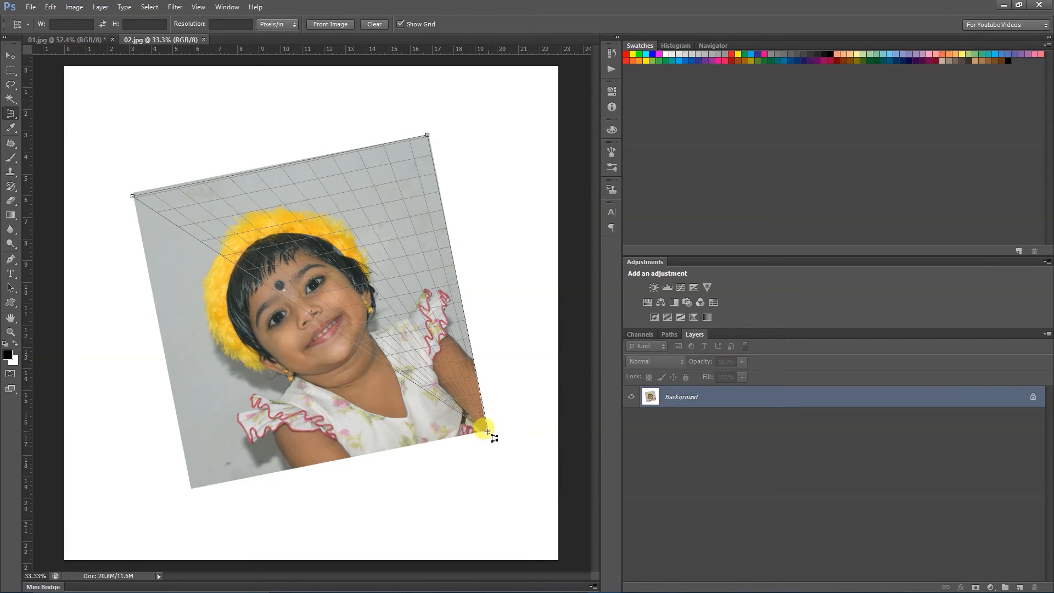
{"action": "left_click", "coordinate": [191, 487]}
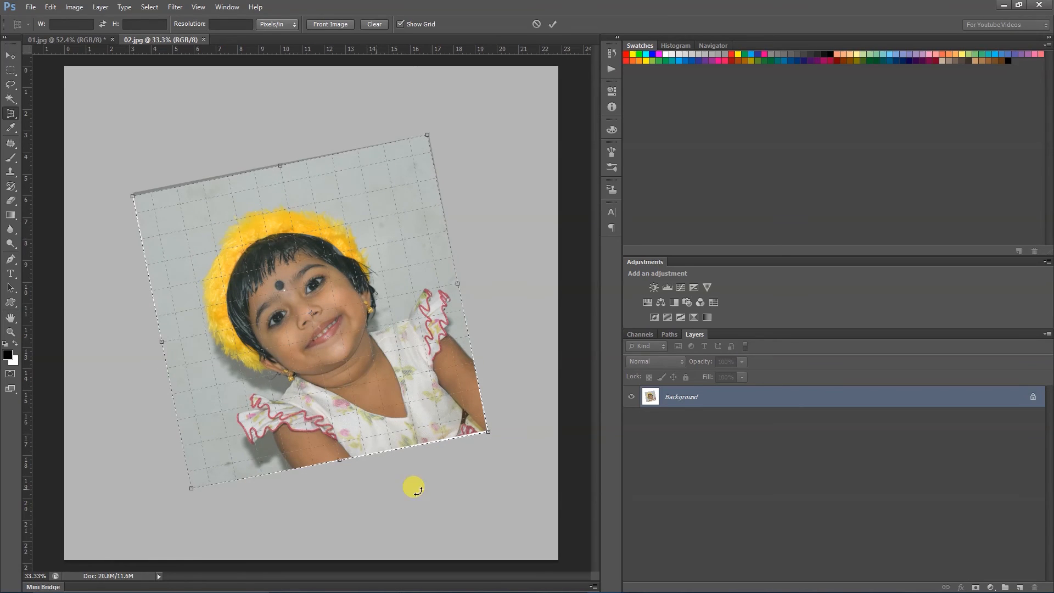
{"action": "key", "text": "Return"}
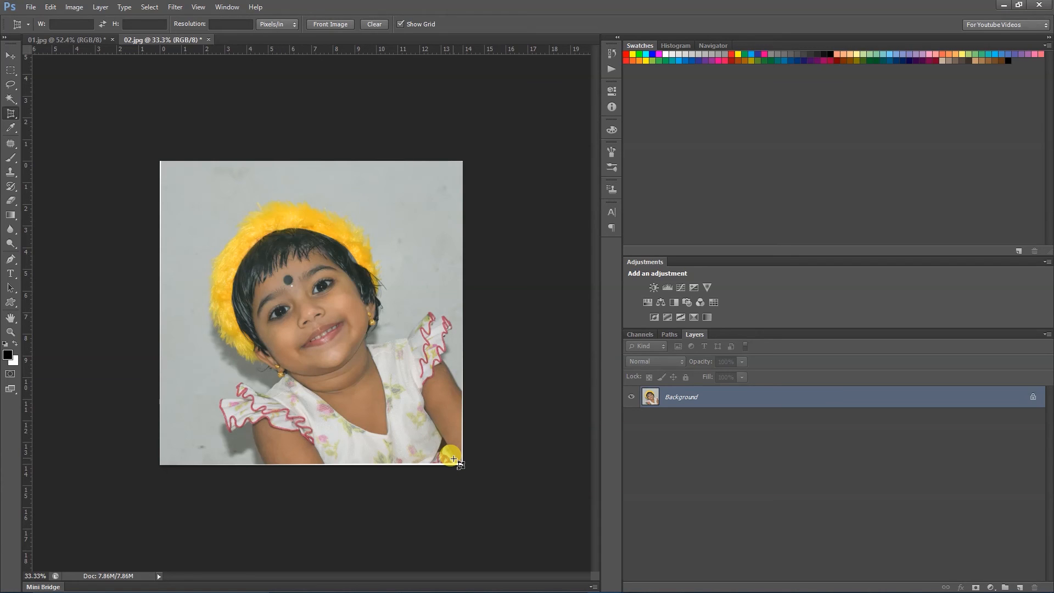
{"action": "key", "text": "ctrl+z"}
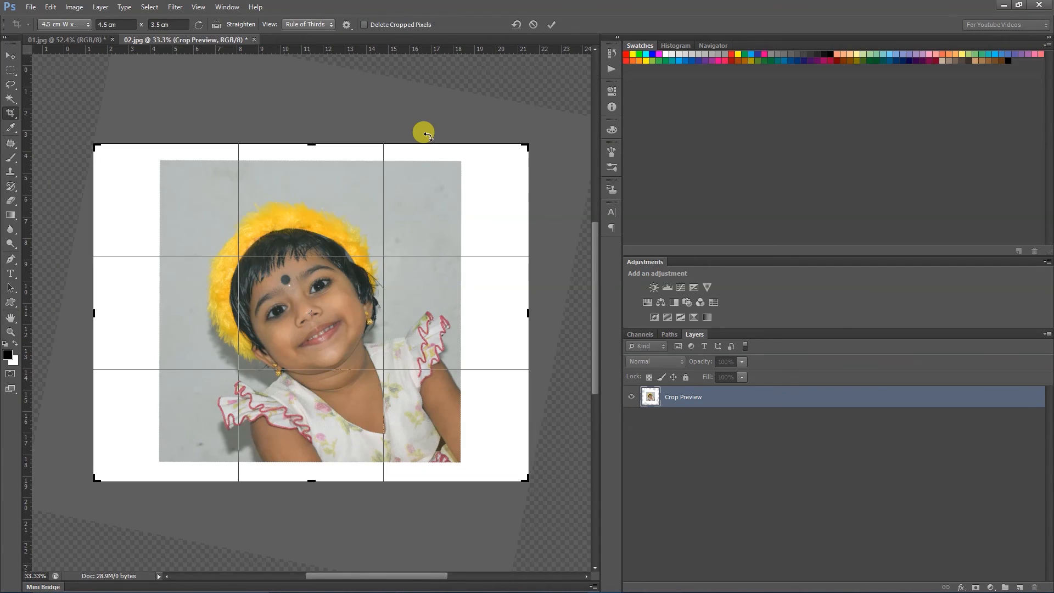